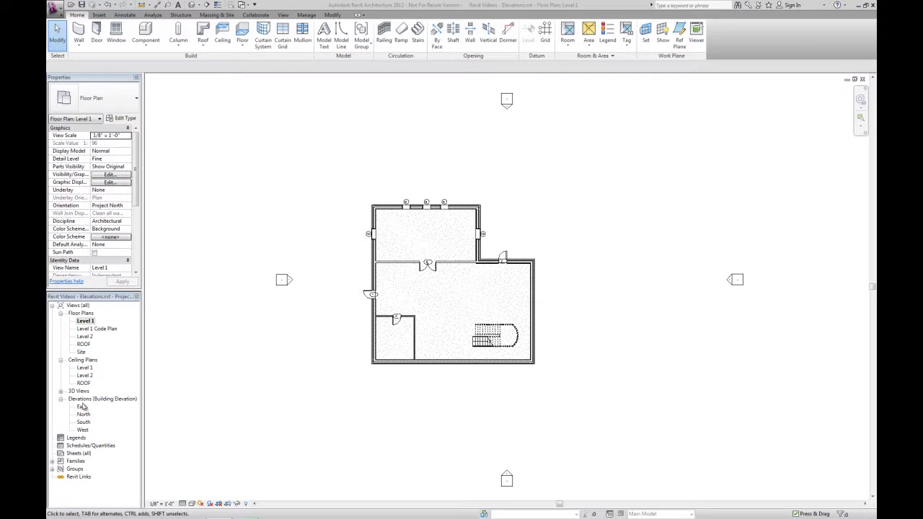
Select the south elevation marker below the Level 1 plan and zoom in on it
{"action": "left_click", "coordinate": [83, 430]}
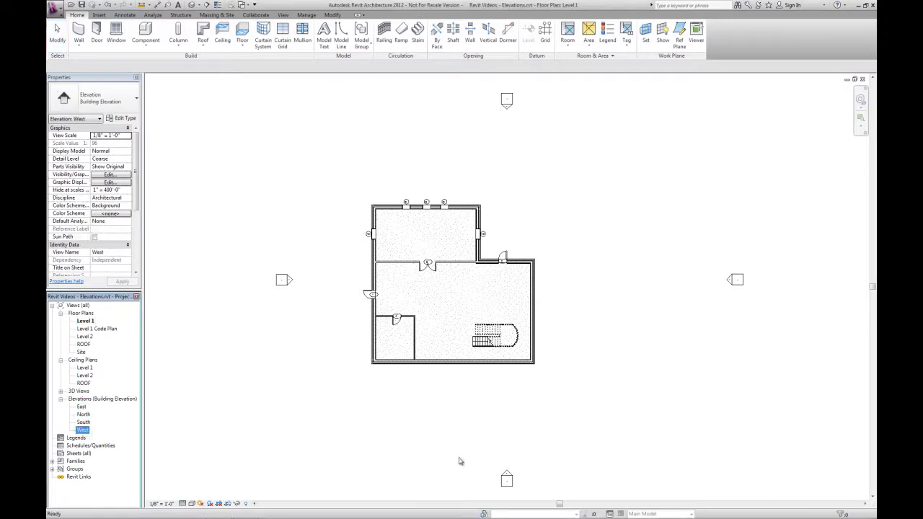
{"action": "left_click", "coordinate": [508, 475]}
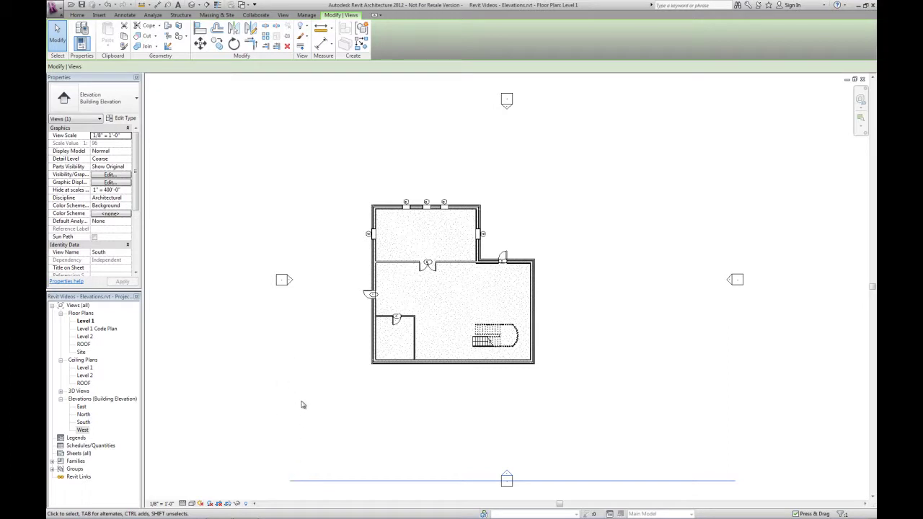
{"action": "left_click", "coordinate": [510, 490]}
{"action": "scroll", "coordinate": [515, 487], "scroll_direction": "up", "scroll_amount": 3}
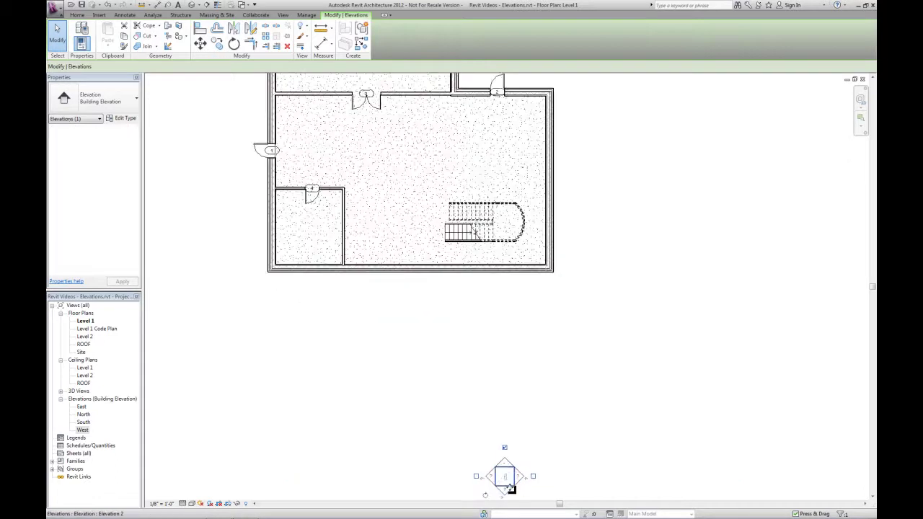
{"action": "middle_click_drag", "start_coordinate": [516, 487], "coordinate": [495, 431]}
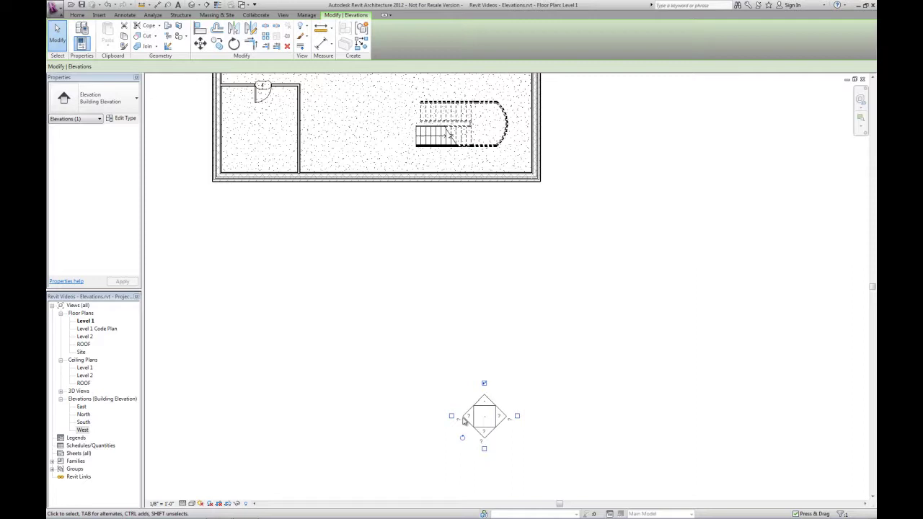
Set South's Far Clipping to Clip without line and drag its far boundary past the north wall
{"action": "left_click", "coordinate": [513, 366]}
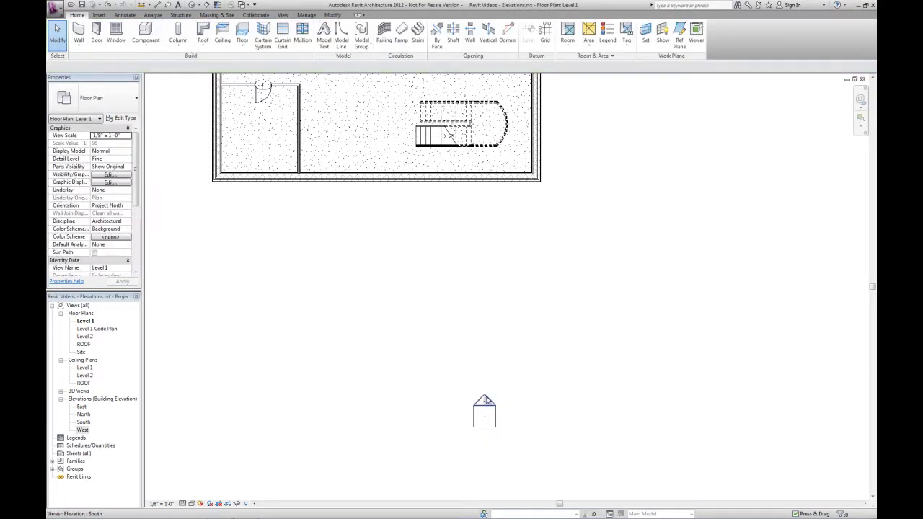
{"action": "left_click", "coordinate": [486, 401]}
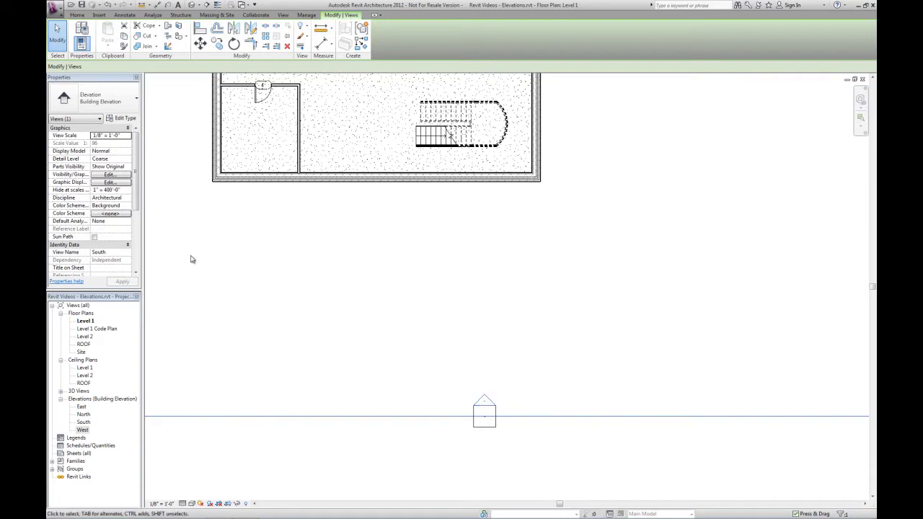
{"action": "left_click_drag", "start_coordinate": [136, 205], "coordinate": [137, 248]}
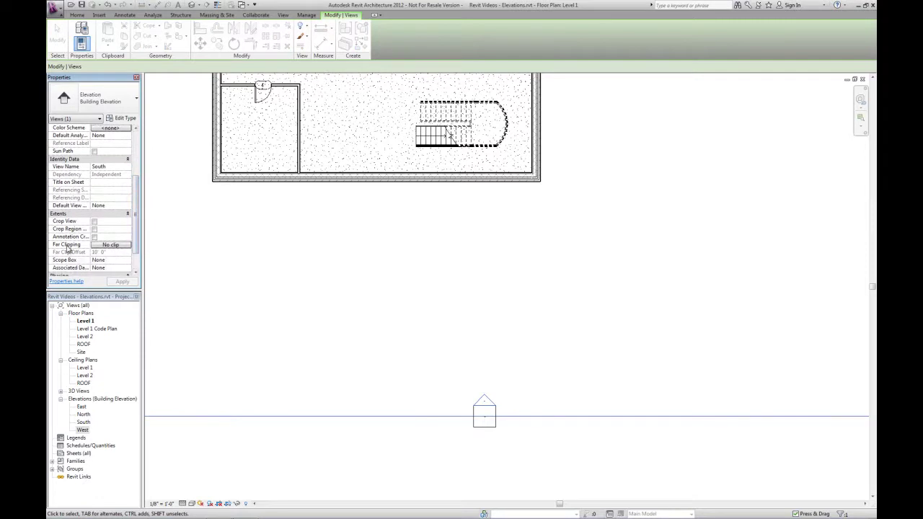
{"action": "left_click", "coordinate": [111, 246]}
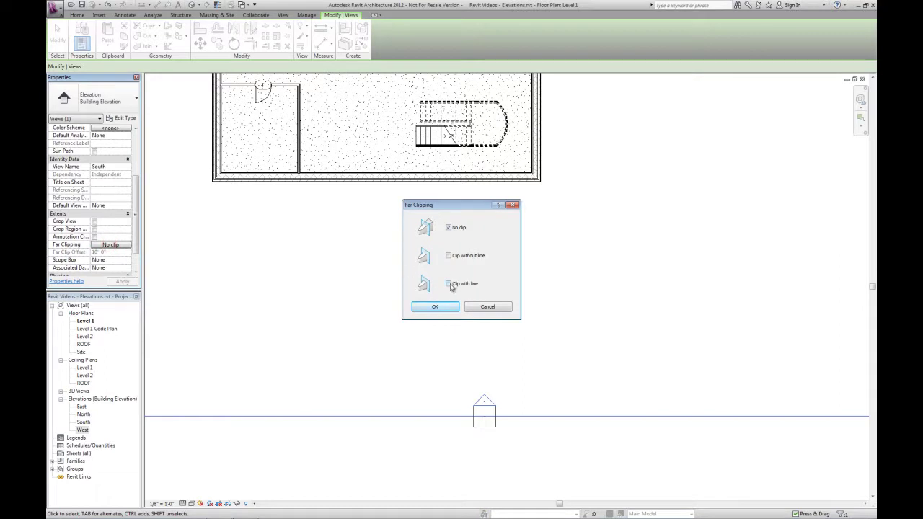
{"action": "left_click", "coordinate": [449, 256]}
{"action": "left_click", "coordinate": [447, 306]}
{"action": "scroll", "coordinate": [440, 334], "scroll_direction": "down", "scroll_amount": 3}
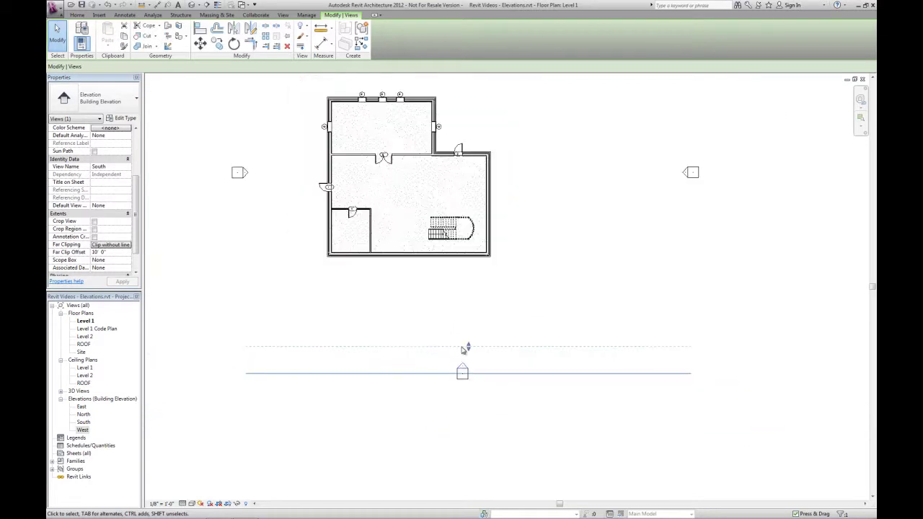
{"action": "left_click_drag", "start_coordinate": [468, 347], "coordinate": [452, 88]}
Set the East elevation's Far Clipping to Clip without line
{"action": "left_click", "coordinate": [518, 306]}
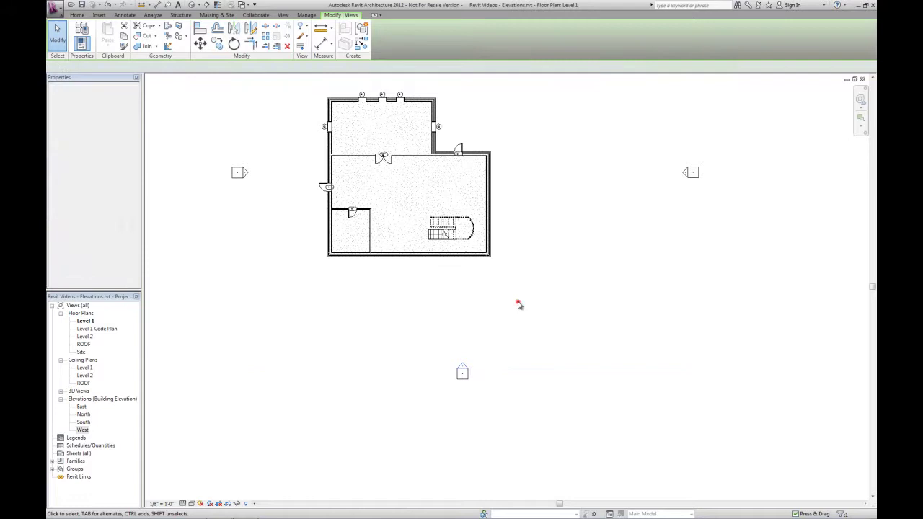
{"action": "left_click", "coordinate": [682, 171]}
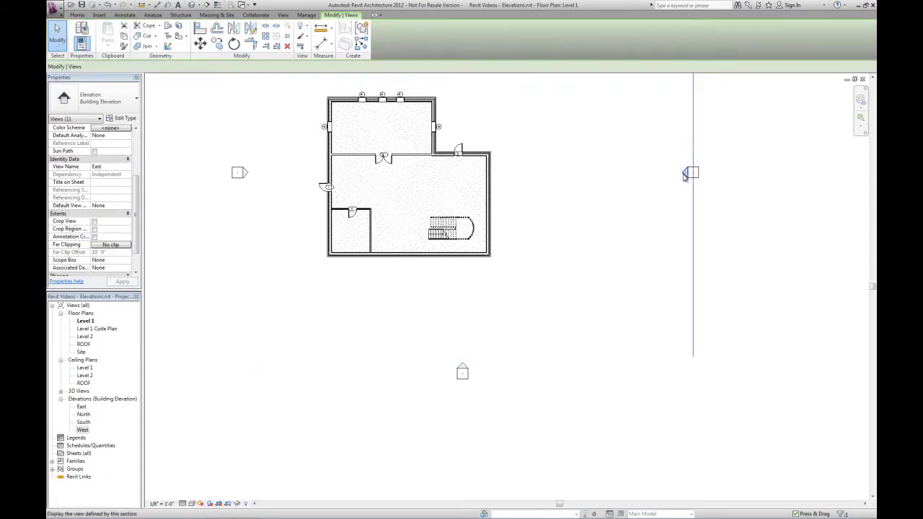
{"action": "left_click", "coordinate": [109, 244]}
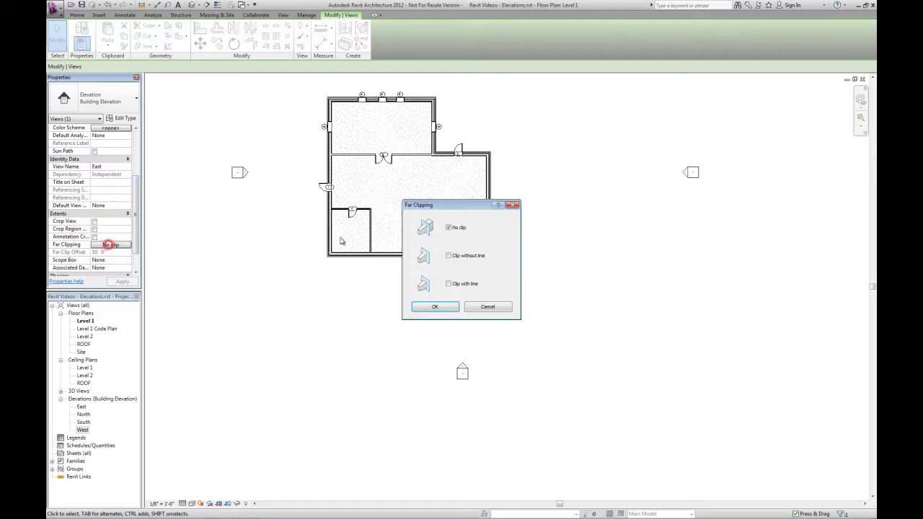
{"action": "left_click", "coordinate": [448, 256]}
{"action": "left_click", "coordinate": [436, 306]}
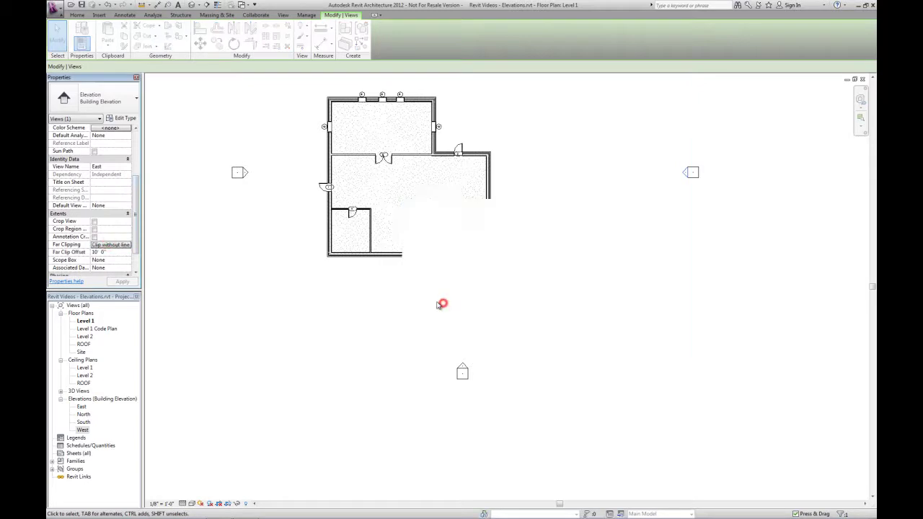
Extend East's far clip past the west wall to 141' 4 11/16" and preview the elevation
{"action": "mouse_move", "coordinate": [665, 177]}
{"action": "left_mouse_down"}
{"action": "mouse_move", "coordinate": [497, 194]}
{"action": "mouse_move", "coordinate": [308, 192]}
{"action": "left_mouse_up"}
{"action": "left_click", "coordinate": [586, 205]}
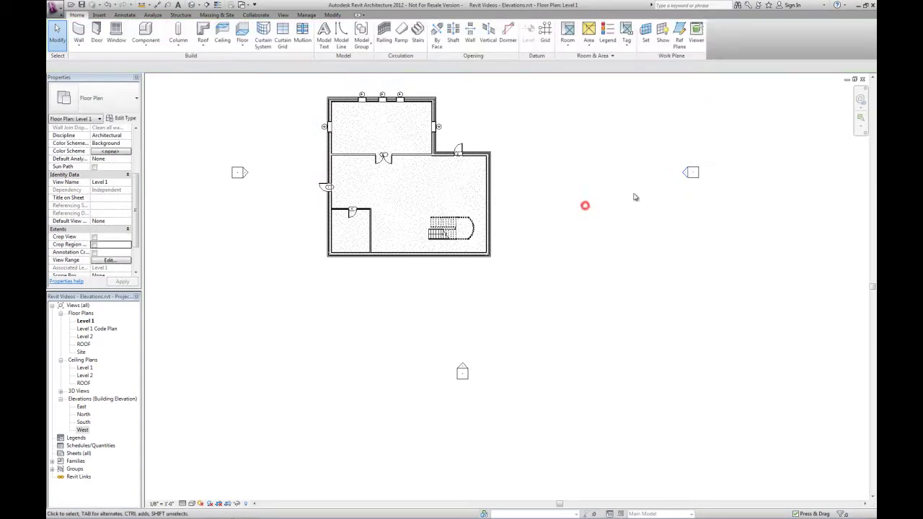
{"action": "double_click", "coordinate": [686, 173]}
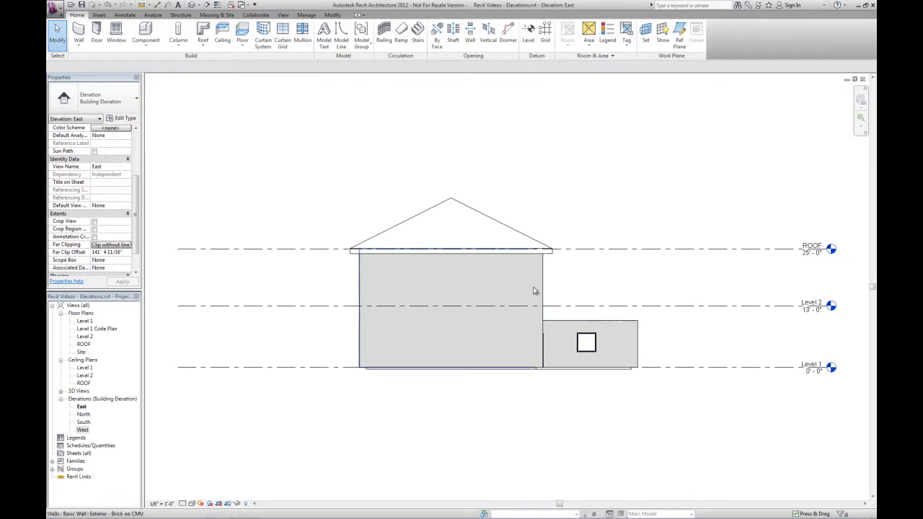
{"action": "left_click", "coordinate": [863, 79]}
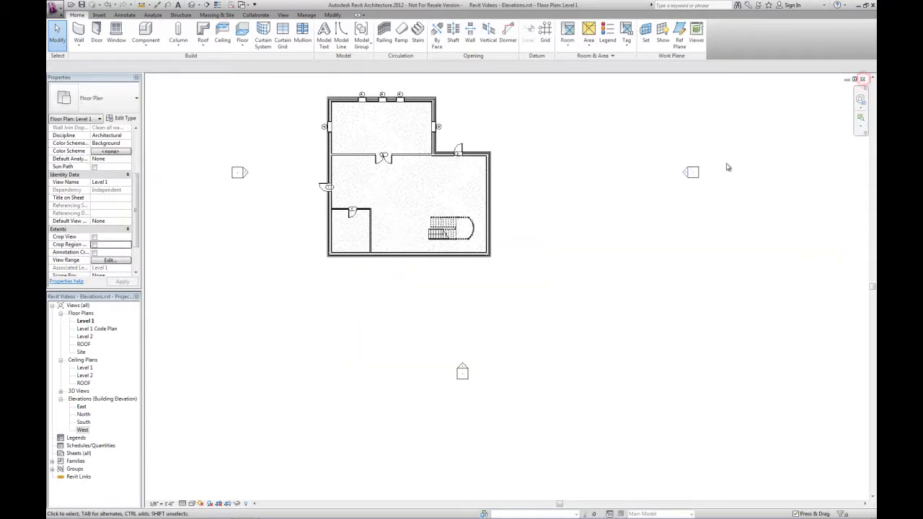
Pull East's far clip boundary to mid-building (89' 2 19/32") and open the East elevation
{"action": "left_click", "coordinate": [689, 173]}
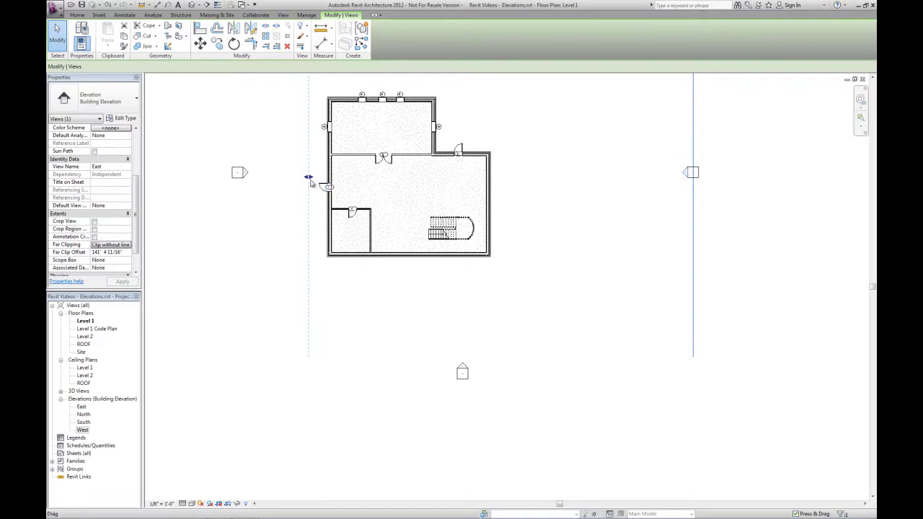
{"action": "left_click_drag", "start_coordinate": [309, 180], "coordinate": [454, 193]}
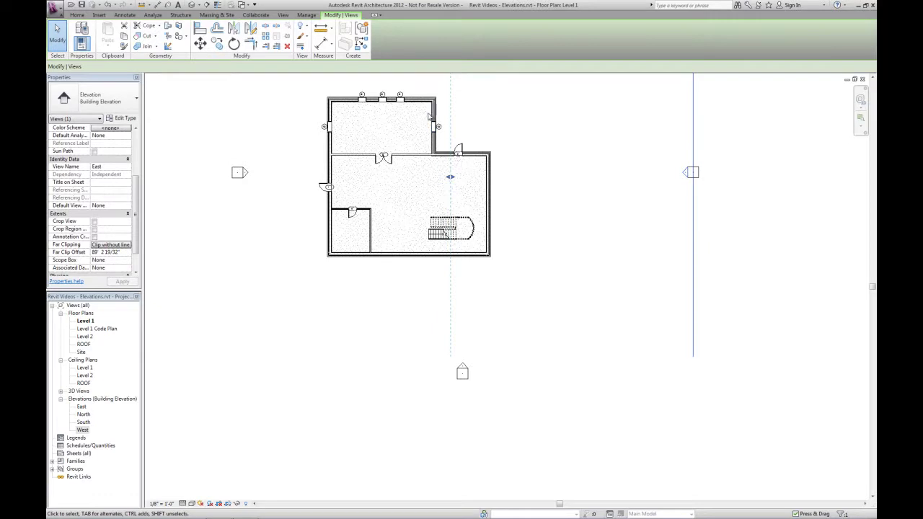
{"action": "left_click", "coordinate": [726, 252]}
{"action": "double_click", "coordinate": [687, 173]}
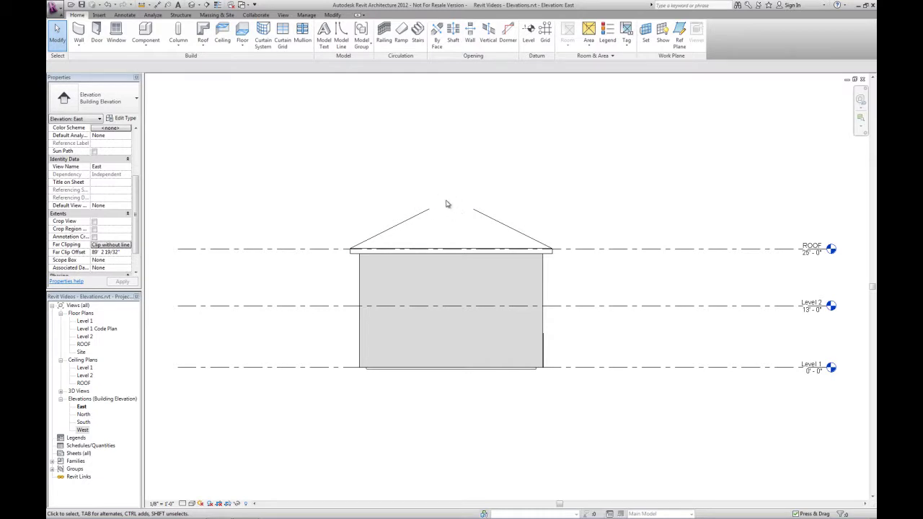
Try Clip with line for East's far clipping, then revert to Clip without line
{"action": "left_click", "coordinate": [117, 247]}
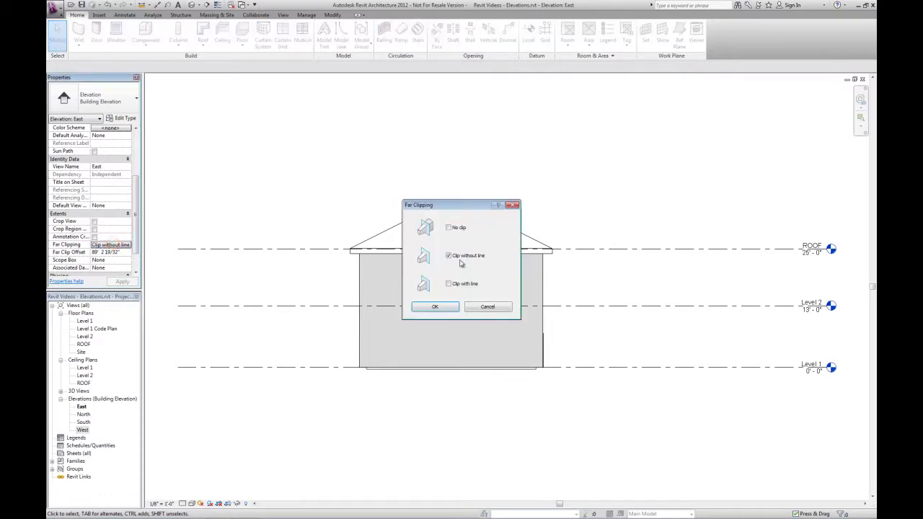
{"action": "left_click_drag", "start_coordinate": [467, 206], "coordinate": [291, 193]}
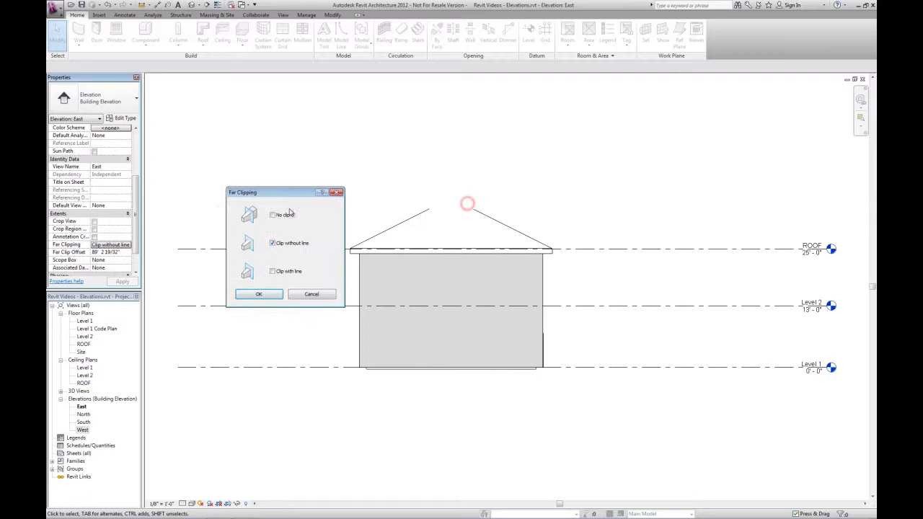
{"action": "left_click", "coordinate": [272, 272]}
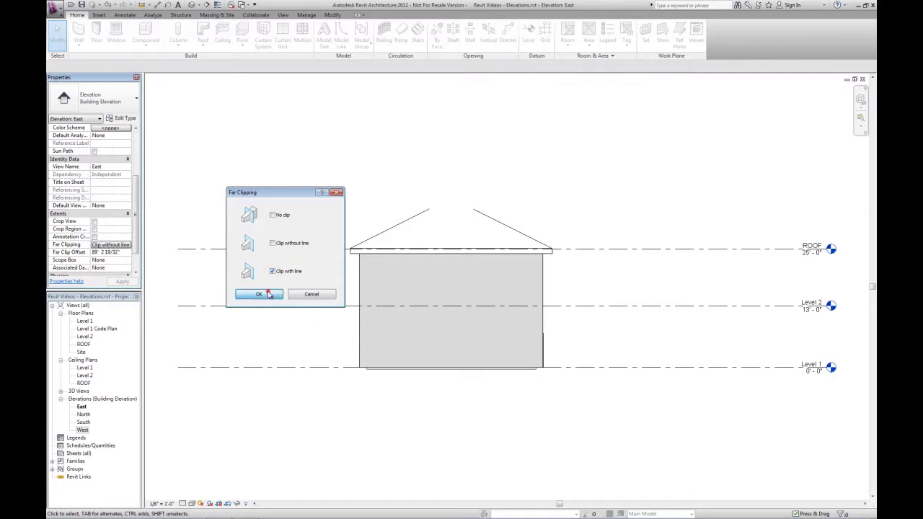
{"action": "left_click", "coordinate": [261, 294]}
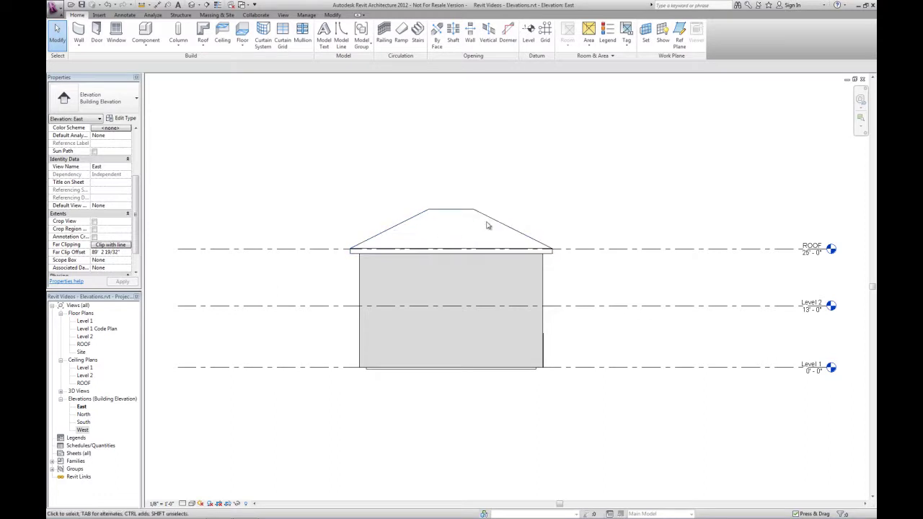
{"action": "left_click", "coordinate": [123, 248]}
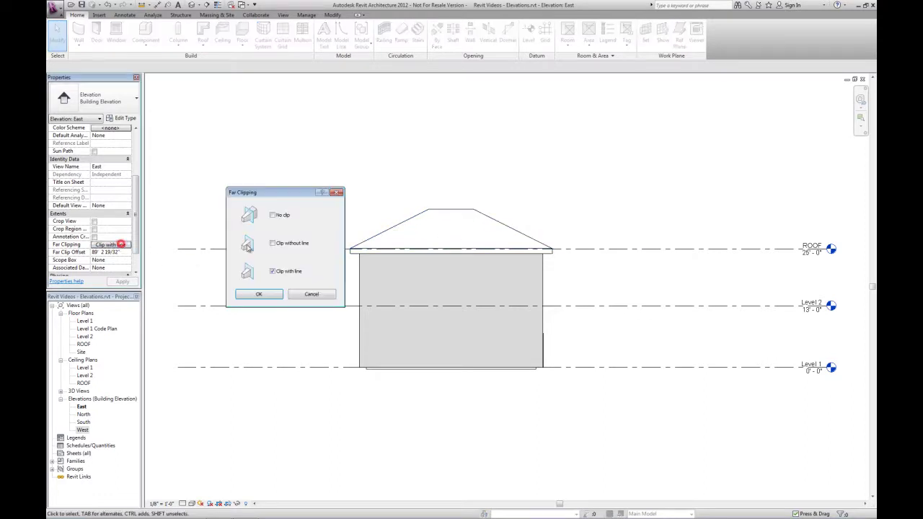
{"action": "left_click", "coordinate": [272, 243]}
{"action": "left_click", "coordinate": [267, 294]}
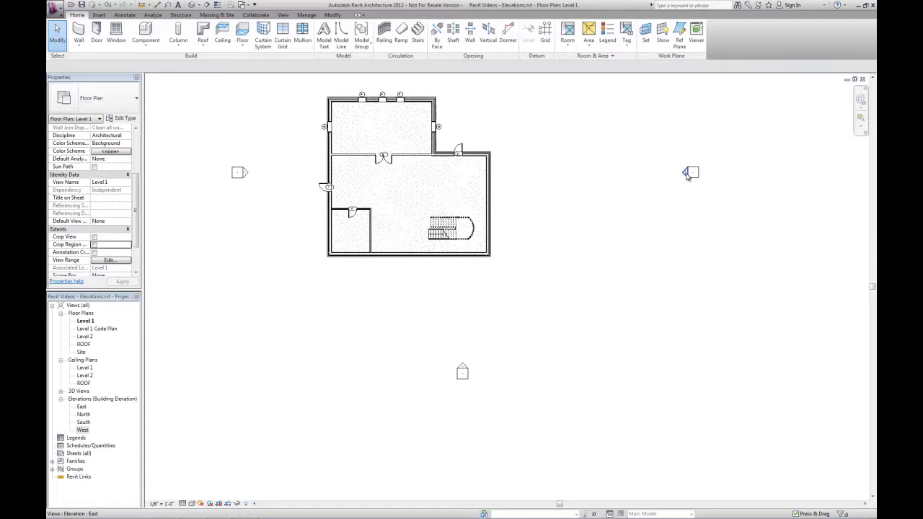
Shift East's far clip boundary and check the result in the East elevation
{"action": "left_click", "coordinate": [690, 172]}
{"action": "left_click_drag", "start_coordinate": [691, 172], "coordinate": [439, 177]}
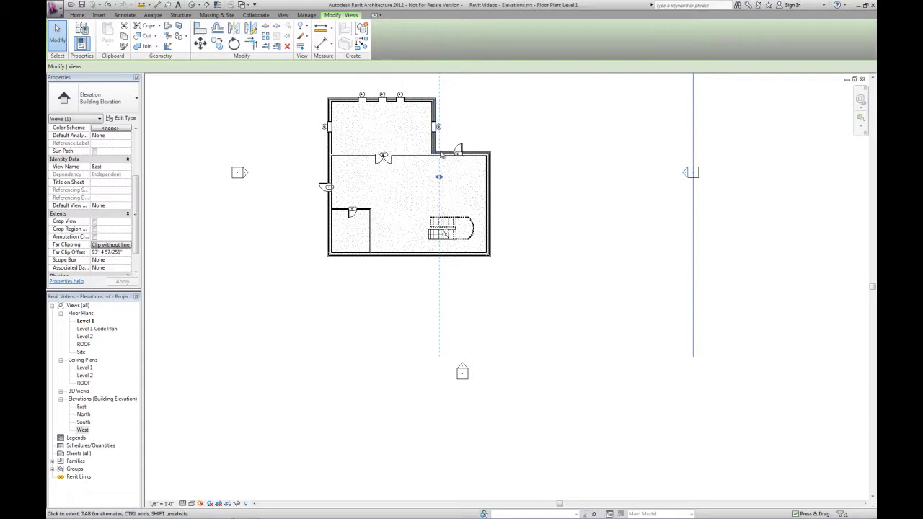
{"action": "left_click", "coordinate": [538, 300]}
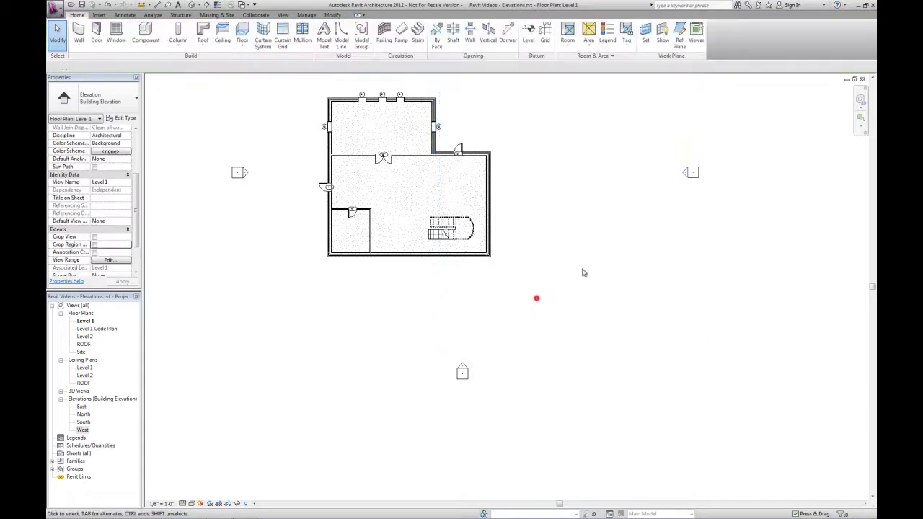
{"action": "double_click", "coordinate": [684, 174]}
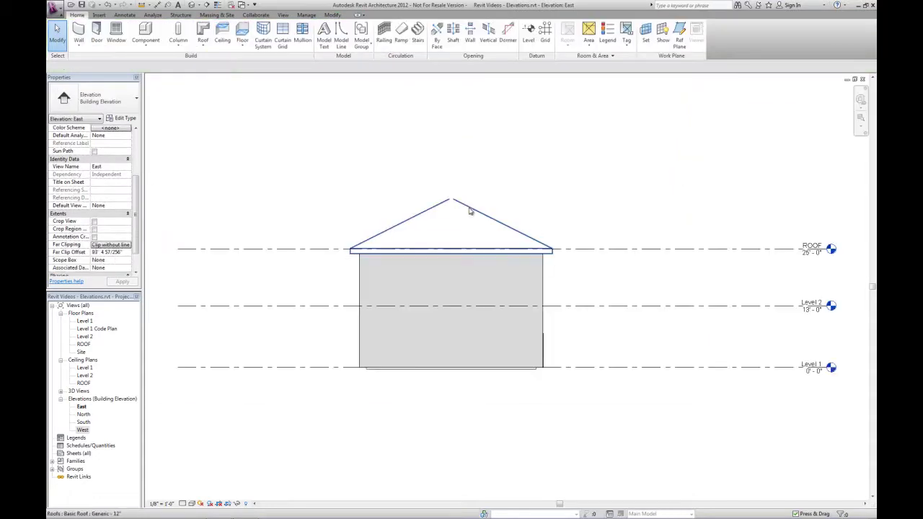
{"action": "left_click", "coordinate": [863, 78]}
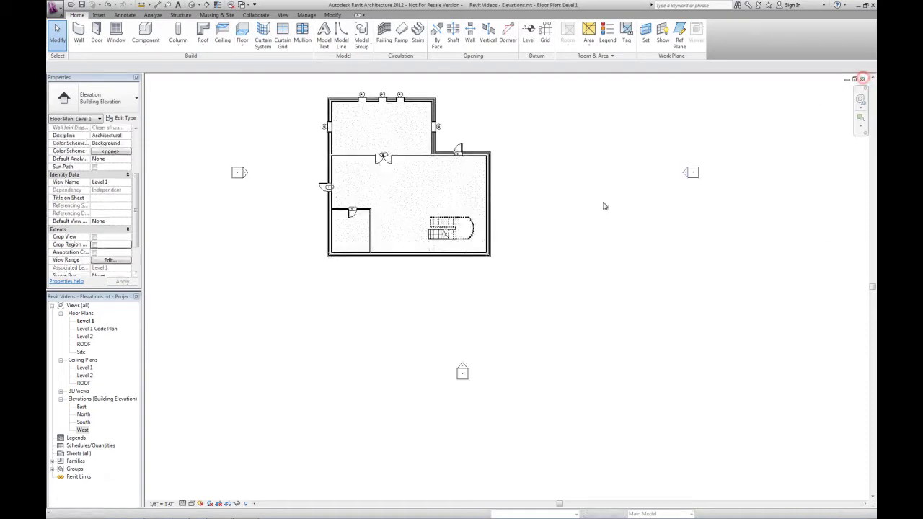
Push East's far clip boundary back past the west wall to 140' 9 13/256"
{"action": "left_click", "coordinate": [683, 173]}
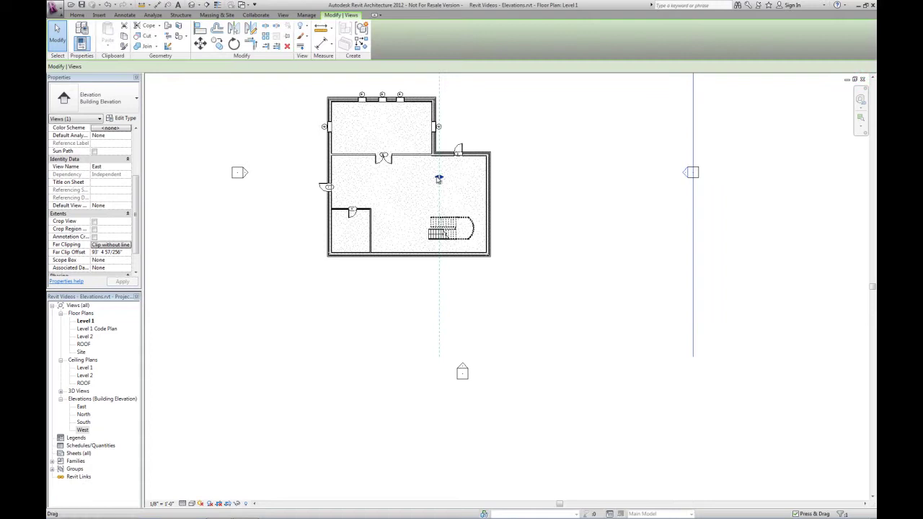
{"action": "left_click_drag", "start_coordinate": [438, 178], "coordinate": [310, 177]}
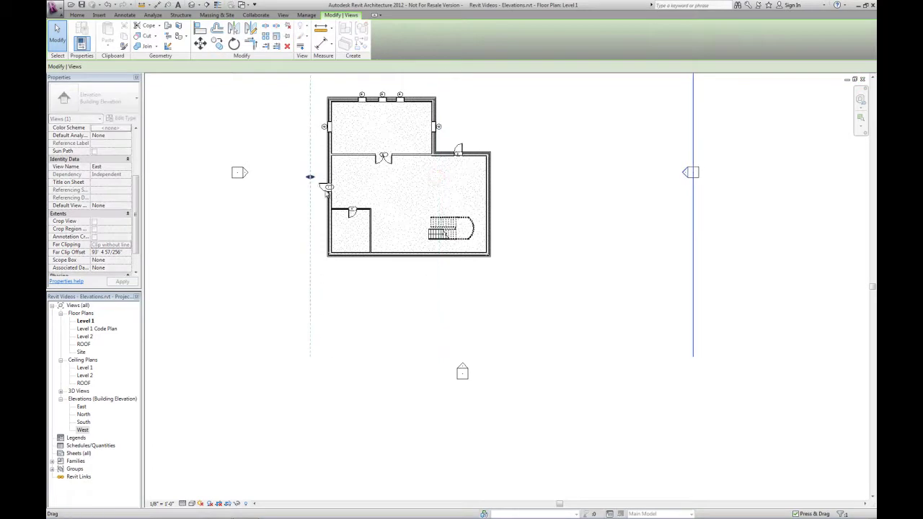
{"action": "left_click", "coordinate": [582, 413]}
Delete the south elevation marker, confirming removal of View South
{"action": "left_click", "coordinate": [485, 392]}
{"action": "left_click", "coordinate": [466, 378]}
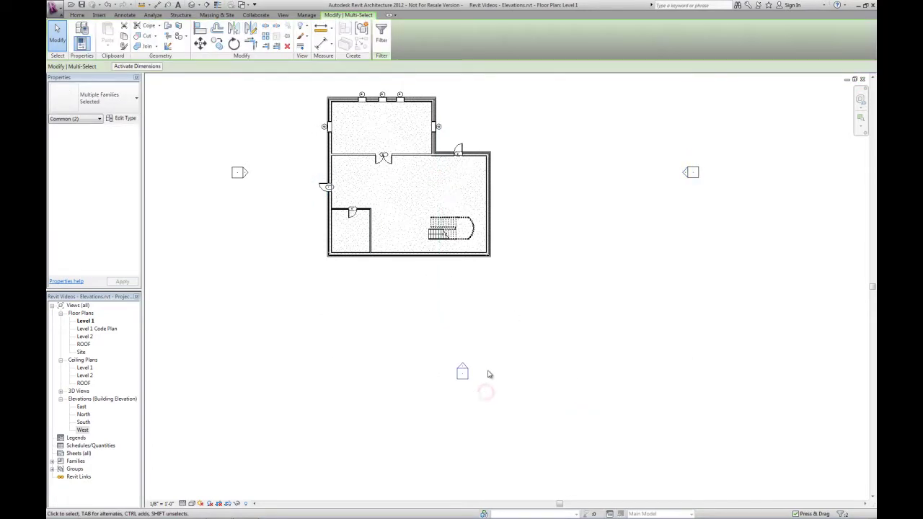
{"action": "key", "text": "Delete"}
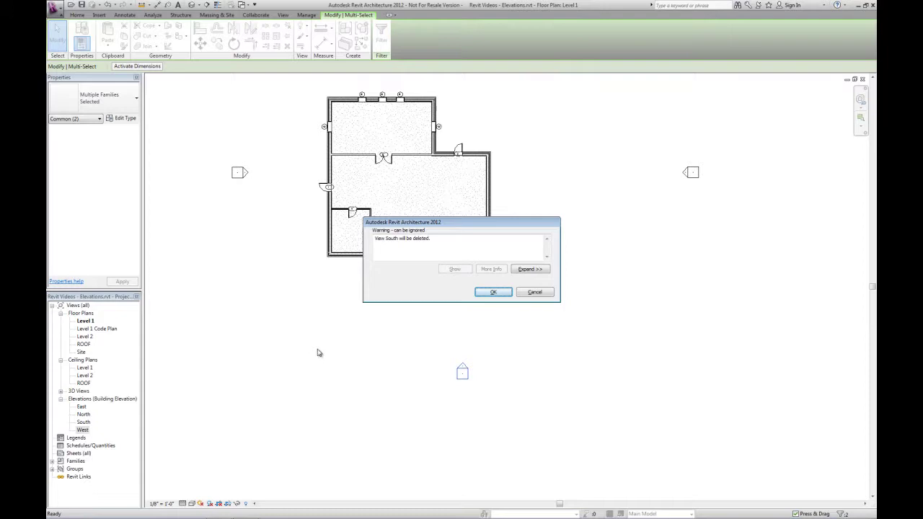
{"action": "left_click", "coordinate": [493, 293]}
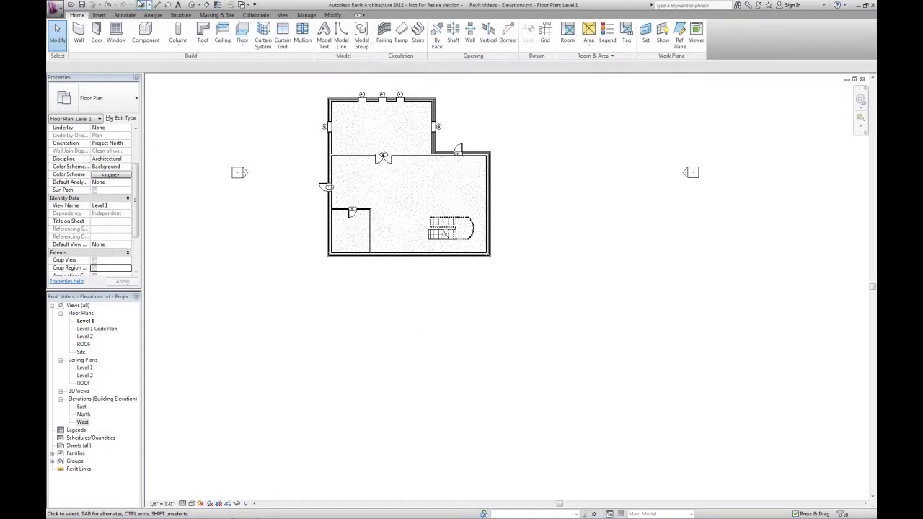
Undo the South deletion and start the Elevation tool from the View tab
{"action": "left_click", "coordinate": [107, 5]}
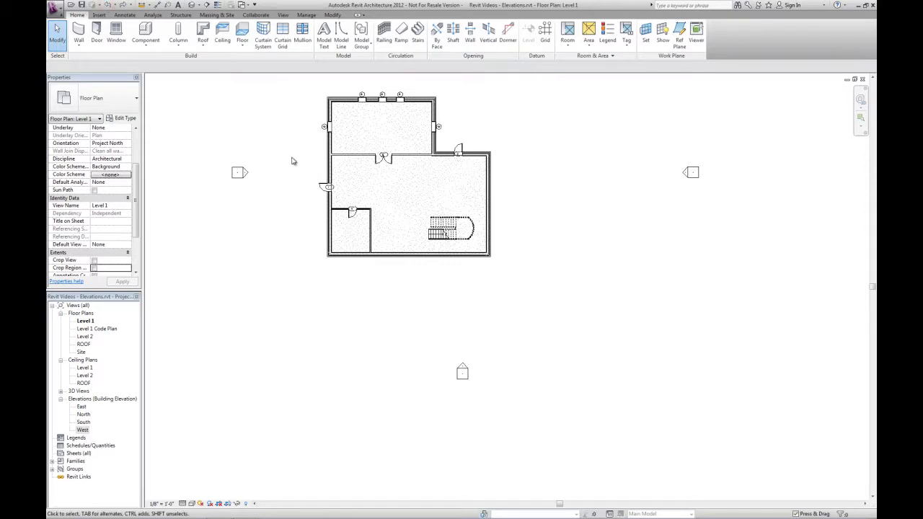
{"action": "left_click", "coordinate": [283, 15]}
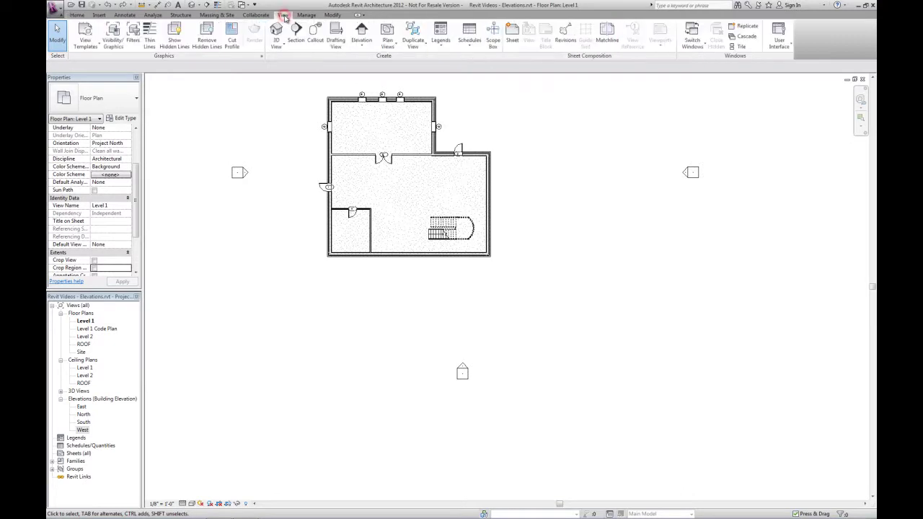
{"action": "left_click", "coordinate": [367, 33]}
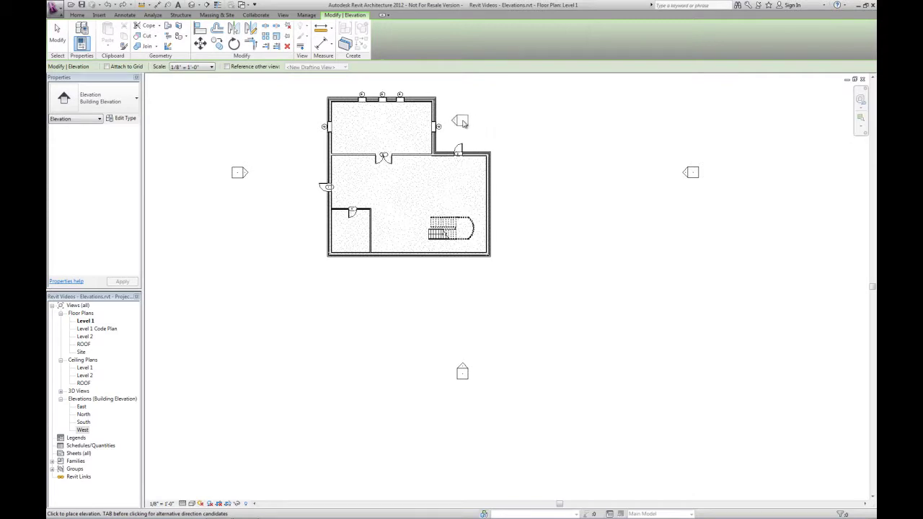
Place Elevation 1 - a facing the upper room's east wall and display its crop extents
{"action": "left_click", "coordinate": [462, 122]}
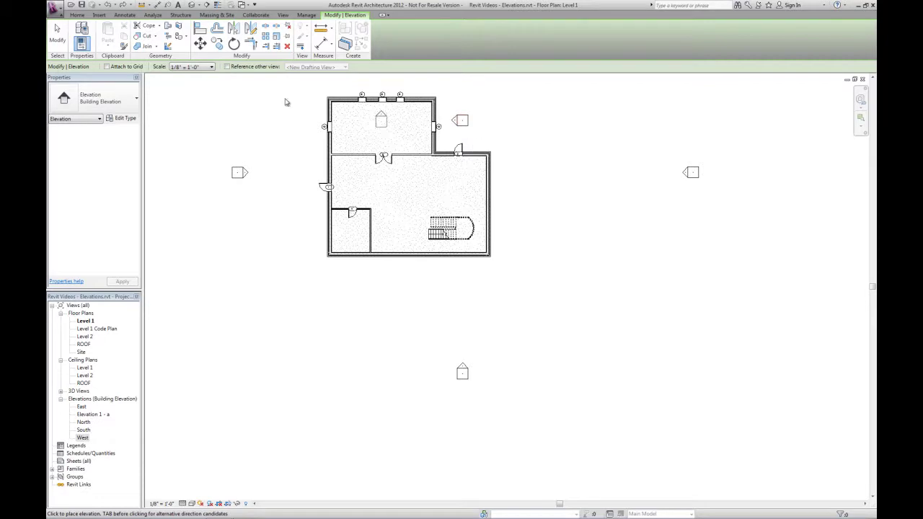
{"action": "left_click", "coordinate": [53, 42]}
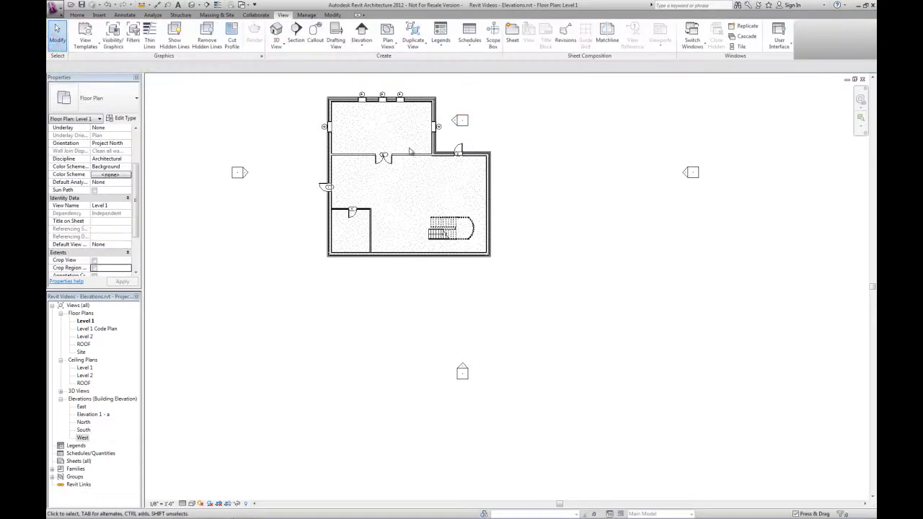
{"action": "left_click", "coordinate": [454, 120]}
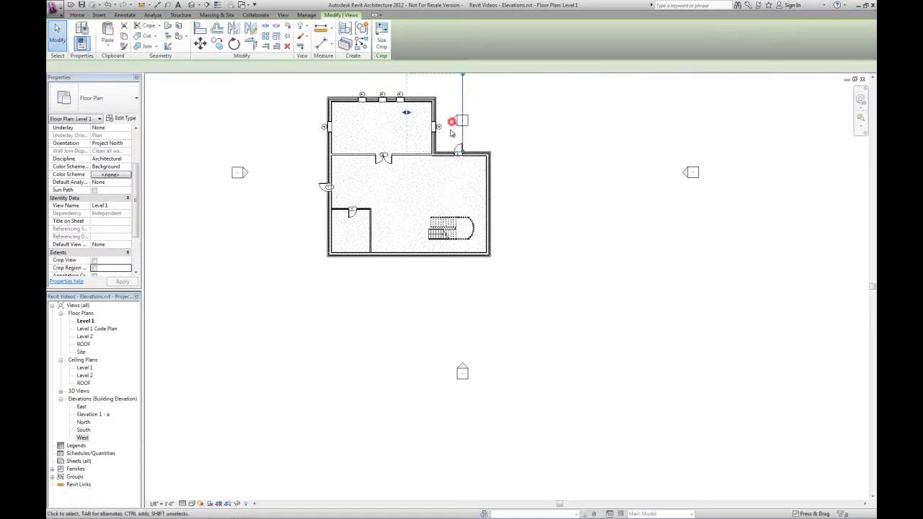
{"action": "middle_click_drag", "start_coordinate": [512, 164], "coordinate": [538, 212]}
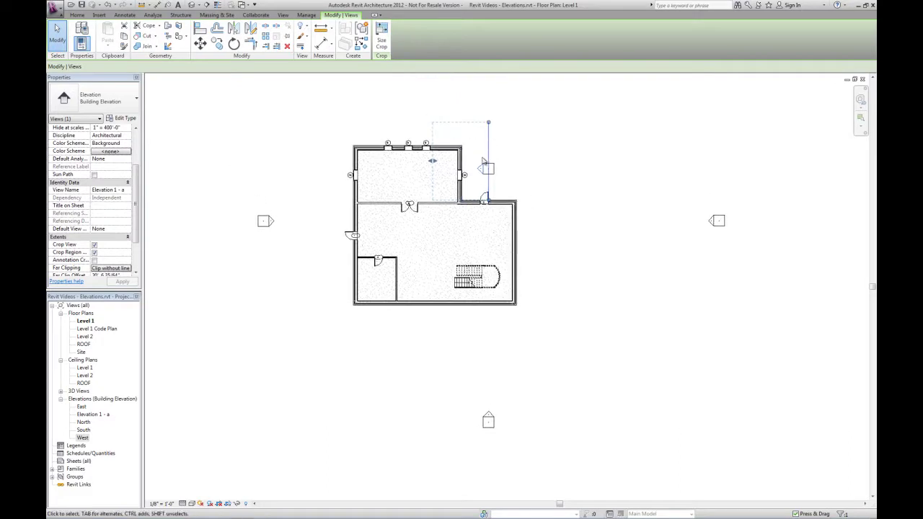
{"action": "mouse_move", "coordinate": [485, 200]}
{"action": "left_mouse_down"}
{"action": "mouse_move", "coordinate": [494, 145]}
{"action": "mouse_move", "coordinate": [487, 200]}
{"action": "left_mouse_up"}
Open Elevation 1 - a and pull its crop top down near Level 2 and bottom up to the wall
{"action": "left_click", "coordinate": [517, 169]}
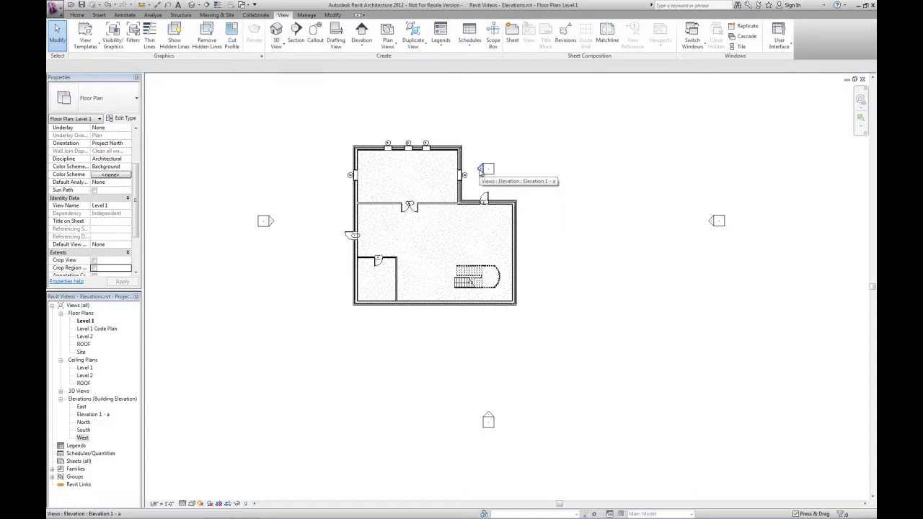
{"action": "double_click", "coordinate": [481, 170]}
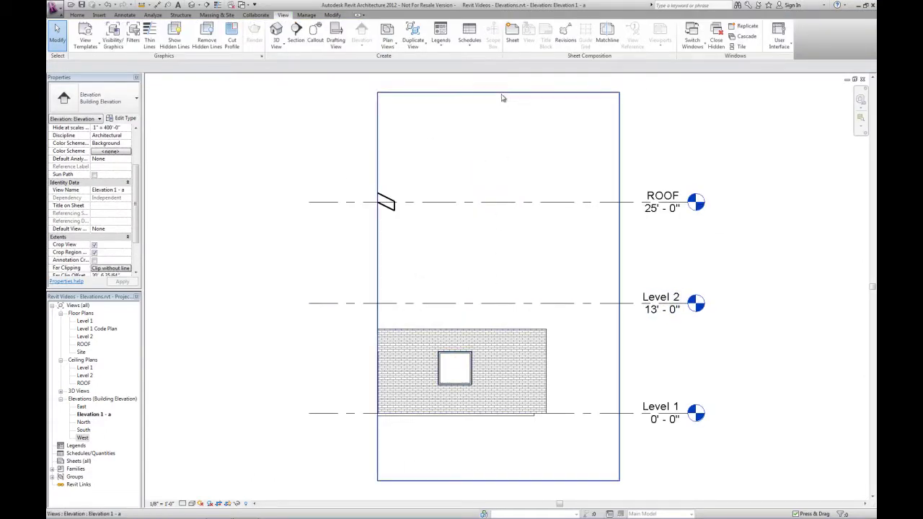
{"action": "left_click", "coordinate": [501, 93]}
{"action": "left_click_drag", "start_coordinate": [496, 101], "coordinate": [512, 312]}
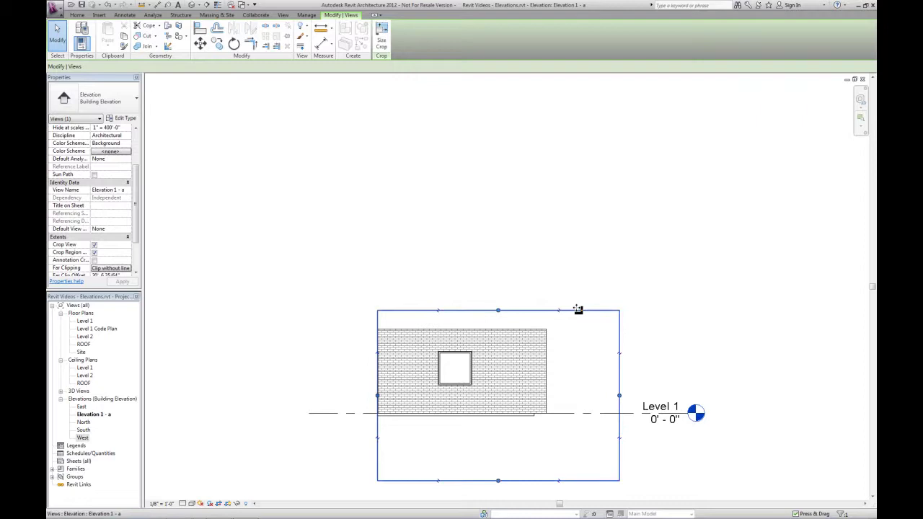
{"action": "middle_click_drag", "start_coordinate": [639, 289], "coordinate": [587, 208]}
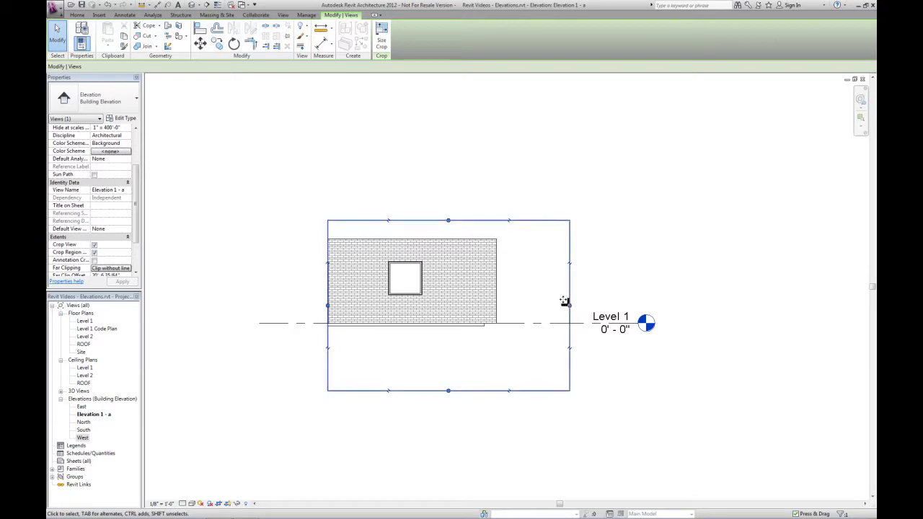
{"action": "left_click_drag", "start_coordinate": [449, 391], "coordinate": [449, 351]}
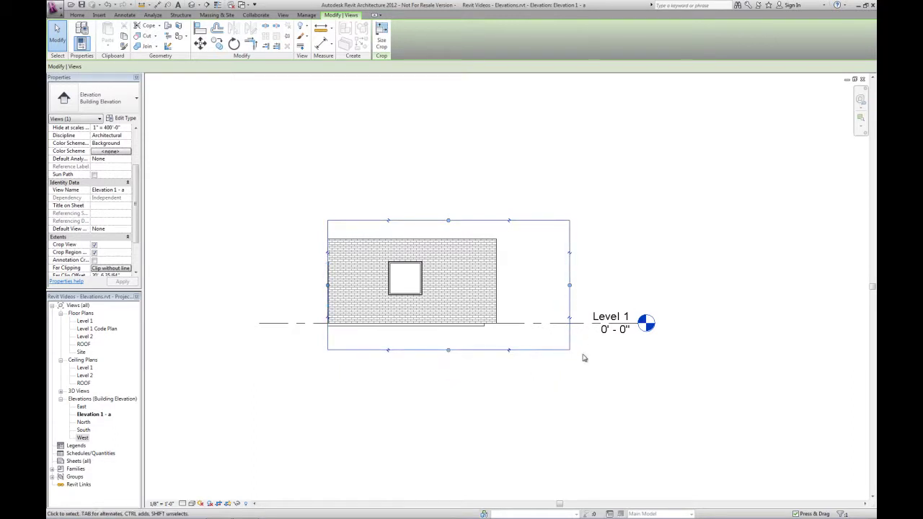
{"action": "left_click", "coordinate": [568, 386]}
Uncheck Levels under Annotation Categories in Visibility/Graphic Overrides (VG)
{"action": "key", "text": "v"}
{"action": "key", "text": "g"}
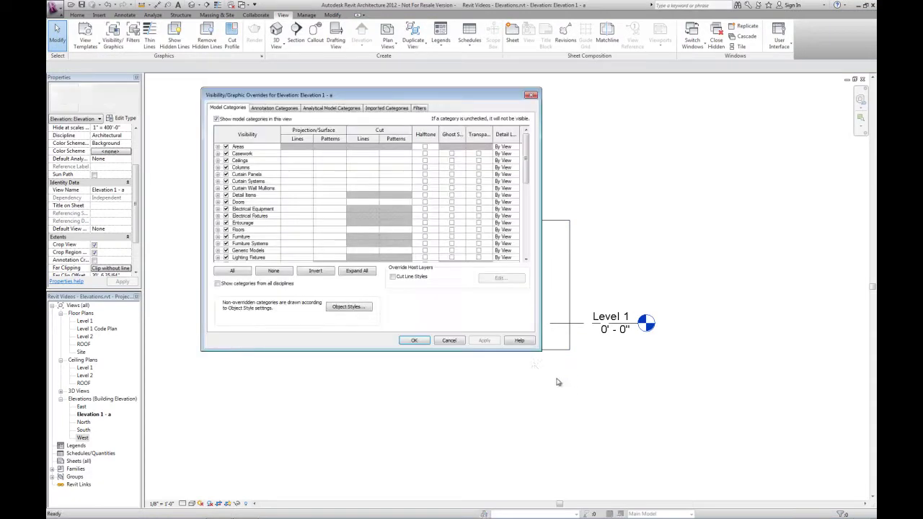
{"action": "left_click", "coordinate": [280, 111]}
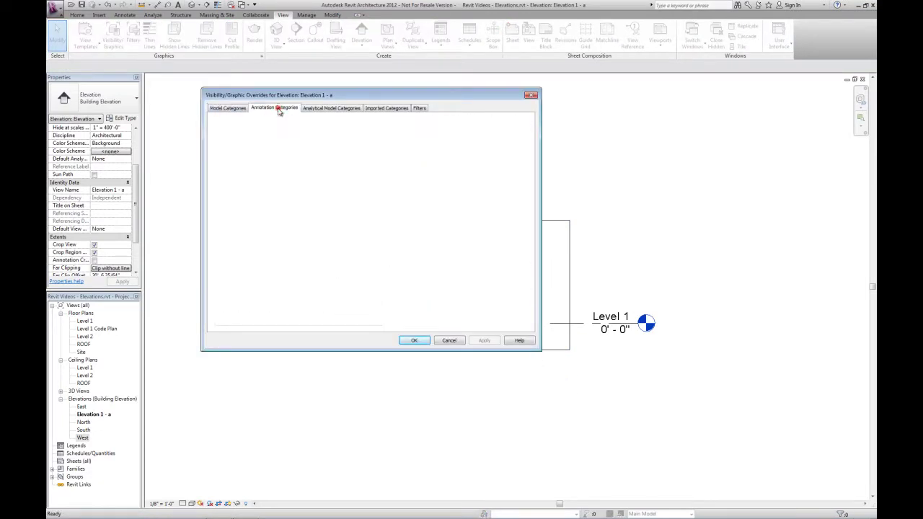
{"action": "scroll", "coordinate": [527, 154], "scroll_direction": "down", "scroll_amount": 8}
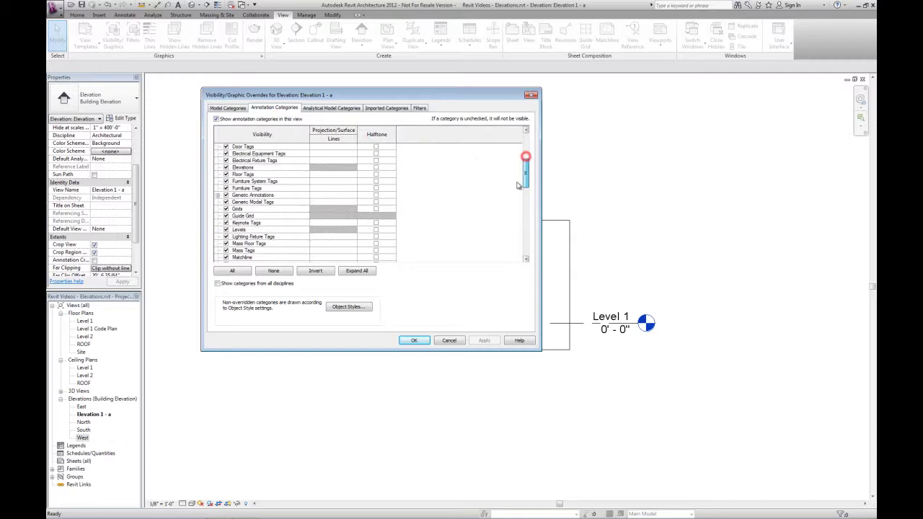
{"action": "left_click", "coordinate": [226, 188]}
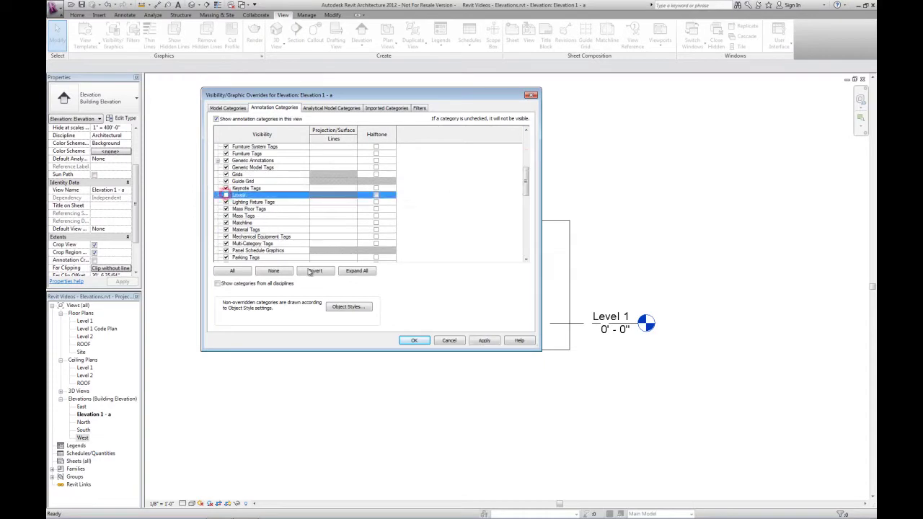
{"action": "left_click", "coordinate": [414, 341]}
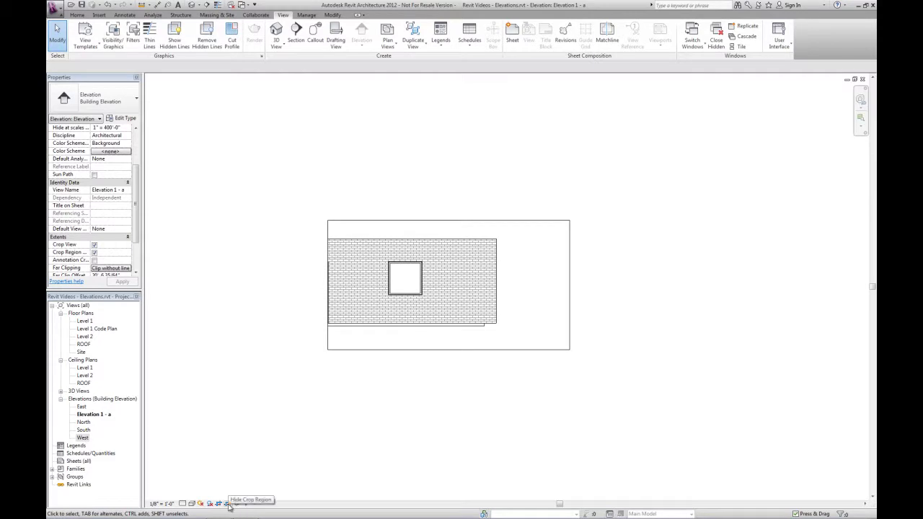
Hide the crop region, set Elevation 1 - a to 1/4" = 1'-0", and close the view
{"action": "left_click", "coordinate": [228, 506]}
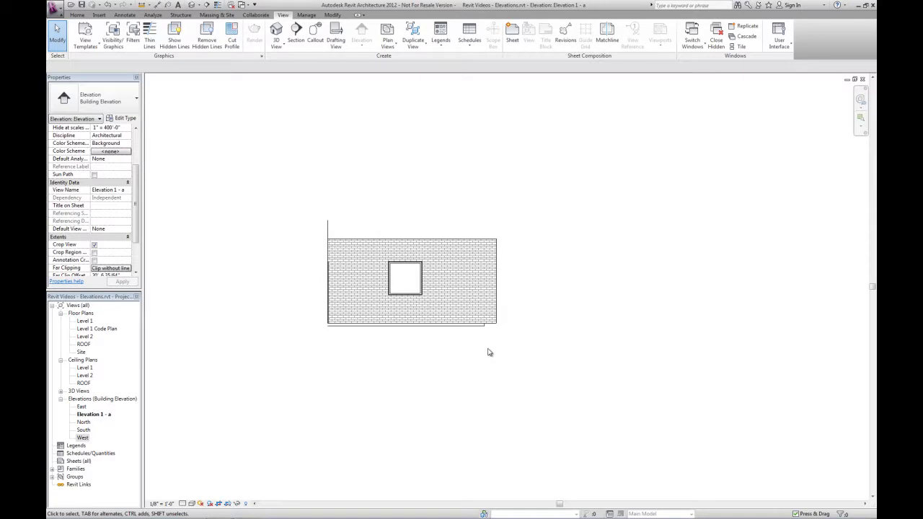
{"action": "left_click", "coordinate": [161, 503]}
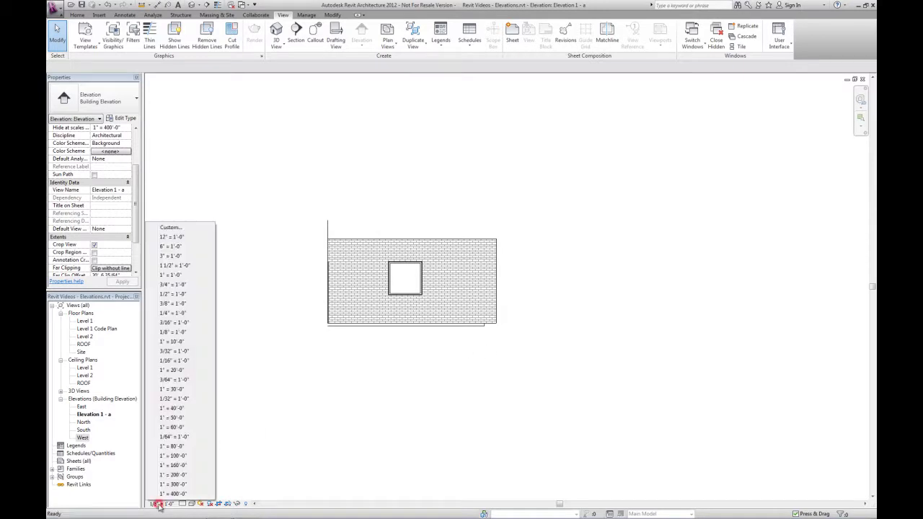
{"action": "left_click", "coordinate": [184, 314]}
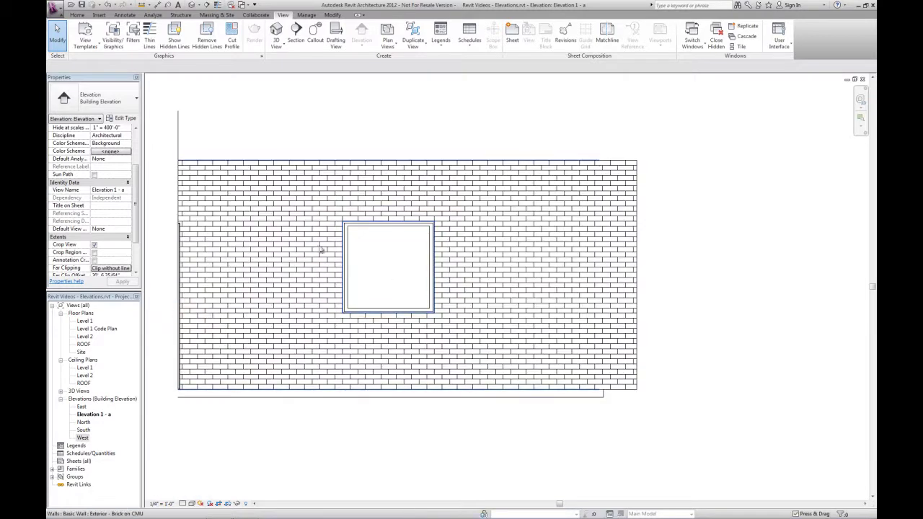
{"action": "scroll", "coordinate": [321, 250], "scroll_direction": "down", "scroll_amount": 1}
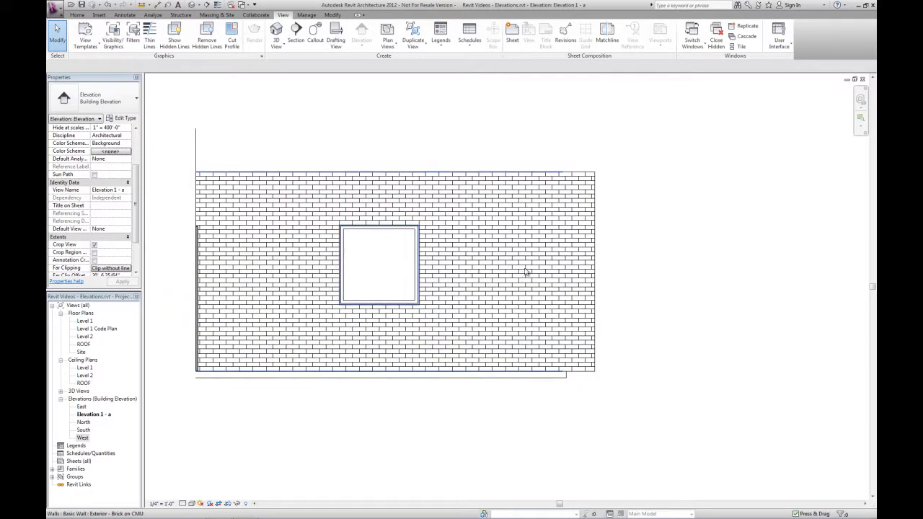
{"action": "left_click", "coordinate": [863, 79]}
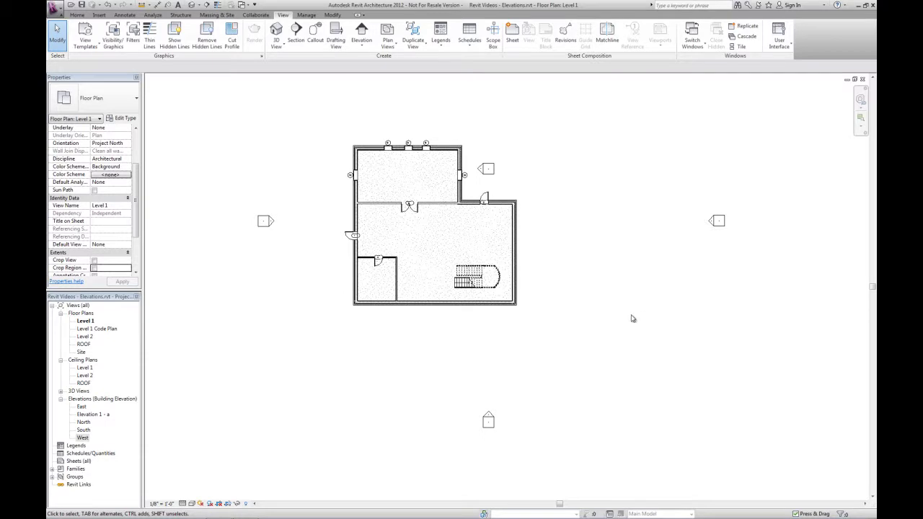
Place an Interior Elevation marker in the upper room and select Elevation 2 - a in the browser
{"action": "left_click", "coordinate": [362, 33]}
{"action": "left_click", "coordinate": [130, 100]}
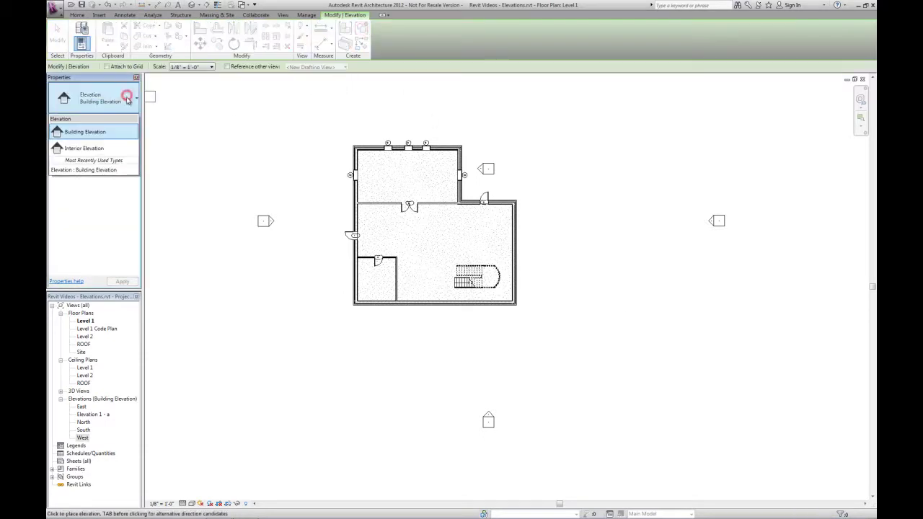
{"action": "left_click", "coordinate": [106, 150]}
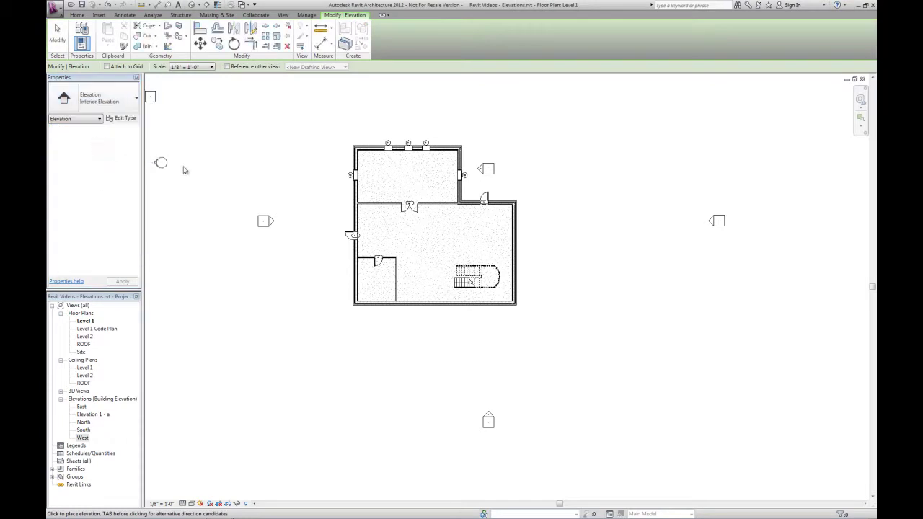
{"action": "left_click", "coordinate": [409, 173]}
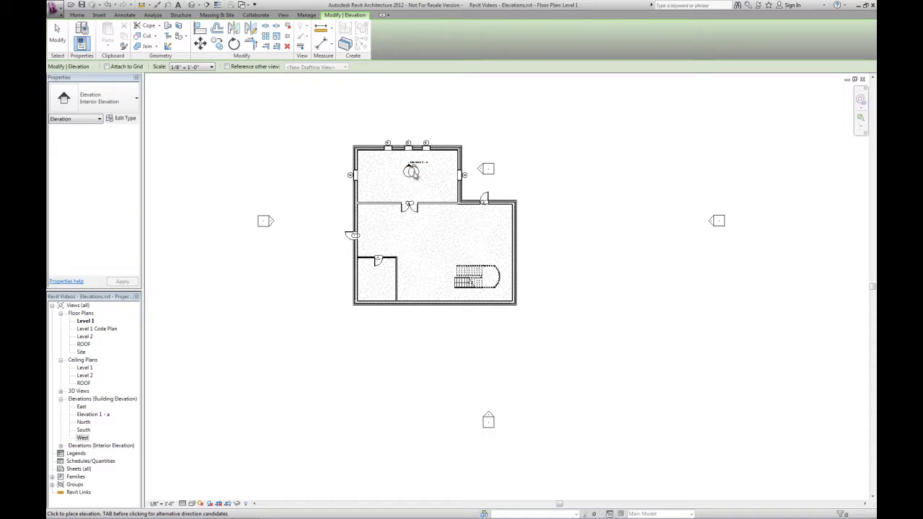
{"action": "left_click", "coordinate": [57, 35]}
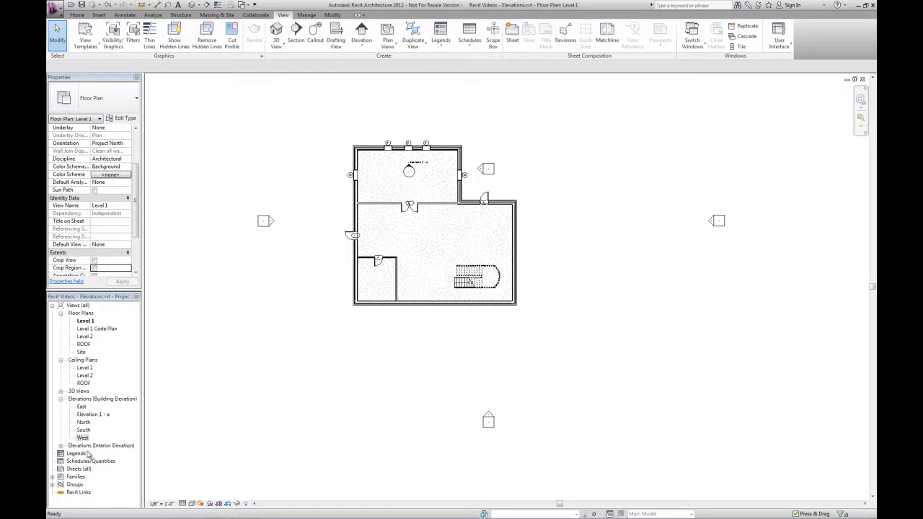
{"action": "left_click", "coordinate": [60, 447]}
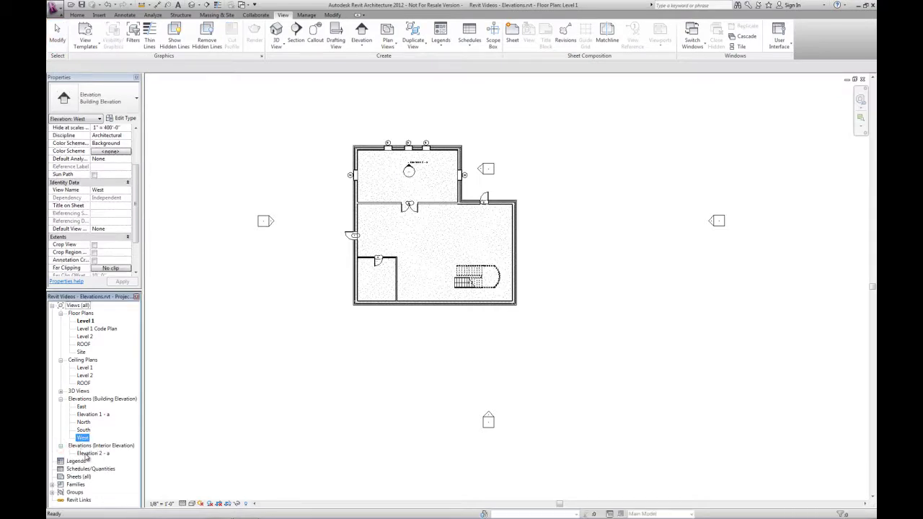
{"action": "left_click", "coordinate": [86, 453]}
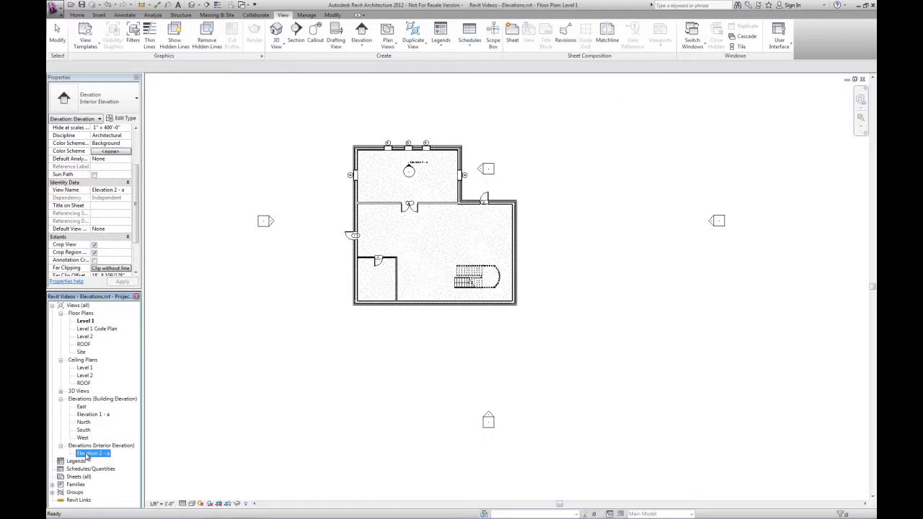
Rename Elevation 2 - a to LOAD DOCK - NORTH from the browser's context menu
{"action": "right_click", "coordinate": [87, 454]}
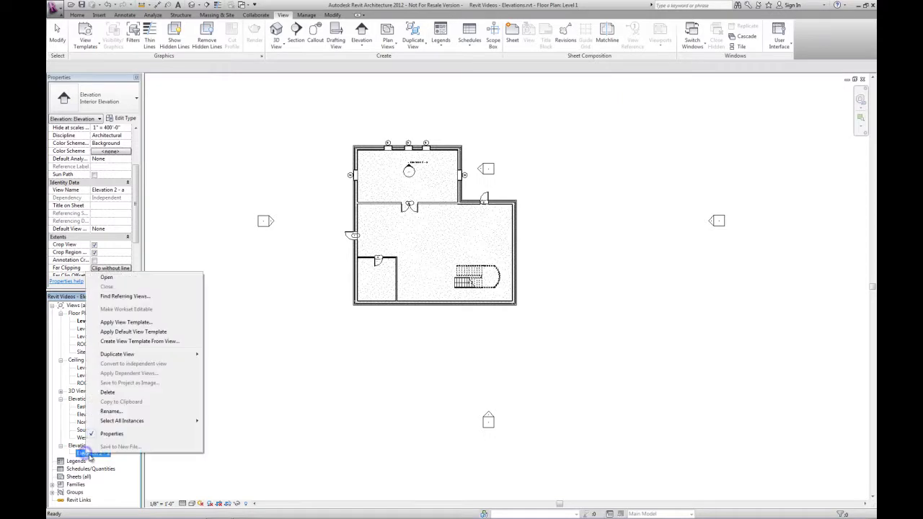
{"action": "left_click", "coordinate": [111, 411]}
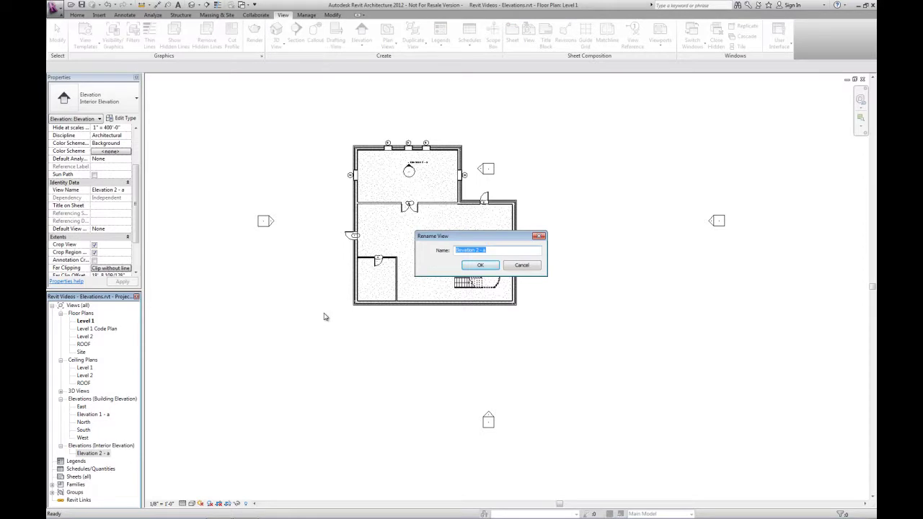
{"action": "type", "text": "LOAD DOCK - NORTH"}
{"action": "left_click", "coordinate": [480, 266]}
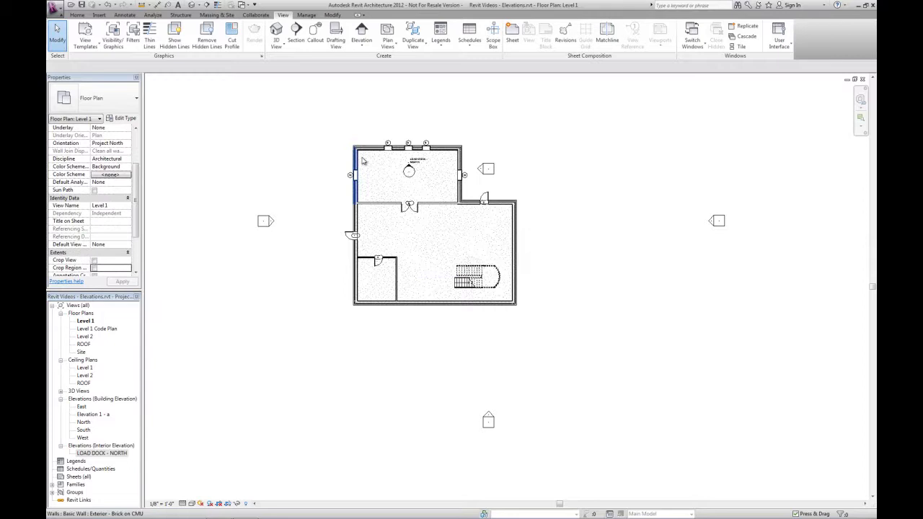
Find the LOAD DOCK - NORTH marker on the Level 1 plan and open its elevation view
{"action": "scroll", "coordinate": [412, 167], "scroll_direction": "up", "scroll_amount": 5}
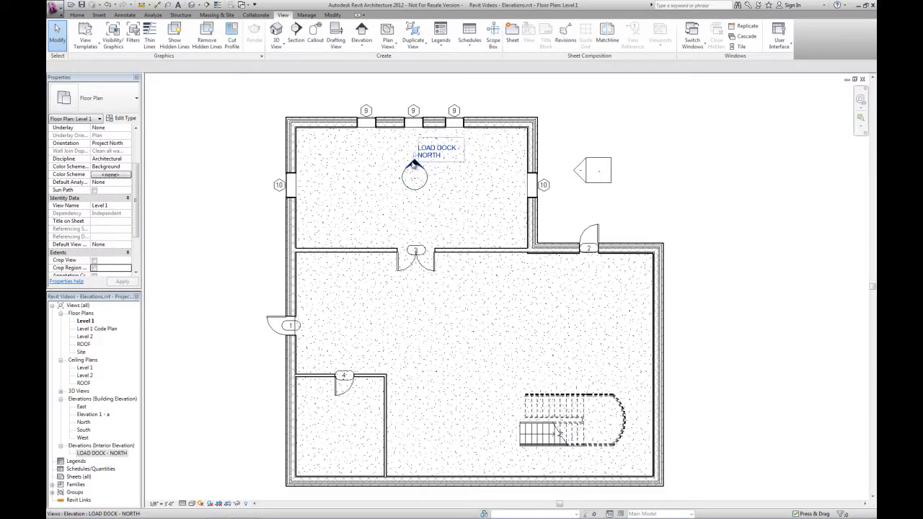
{"action": "left_click", "coordinate": [414, 167]}
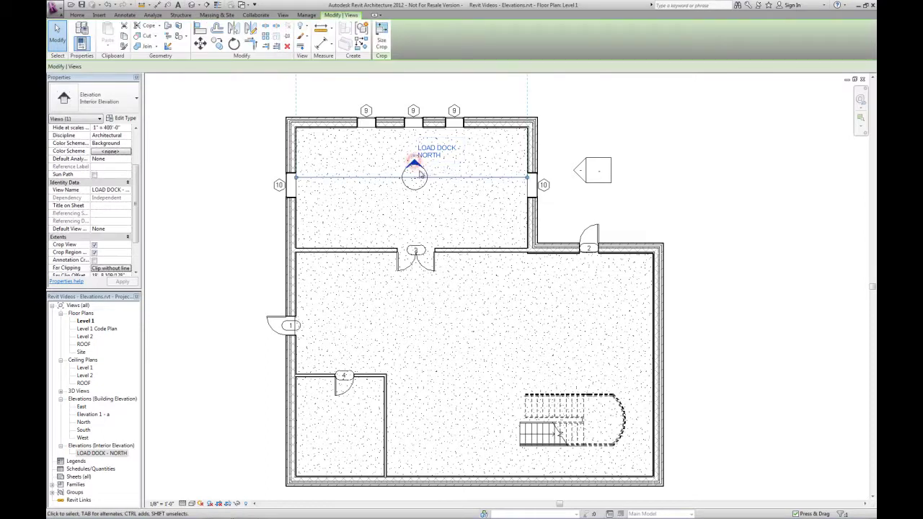
{"action": "middle_click_drag", "start_coordinate": [412, 169], "coordinate": [431, 270]}
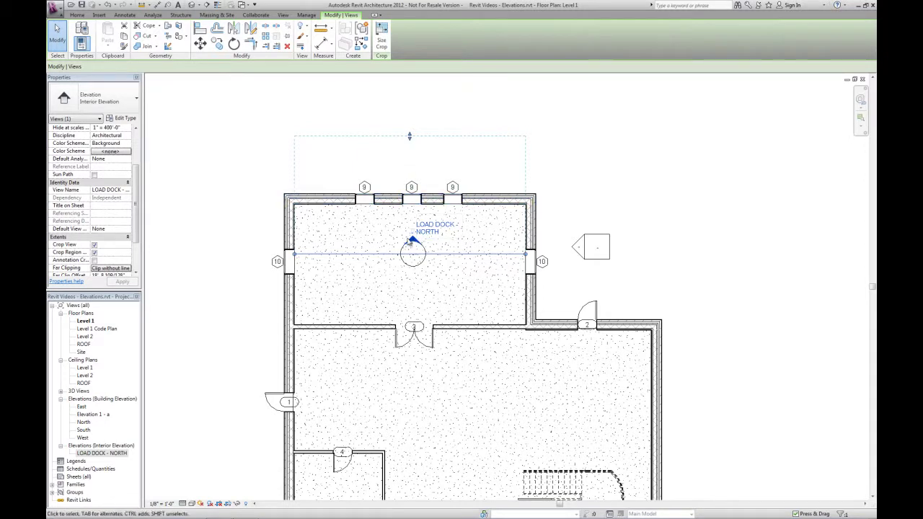
{"action": "left_click", "coordinate": [234, 251]}
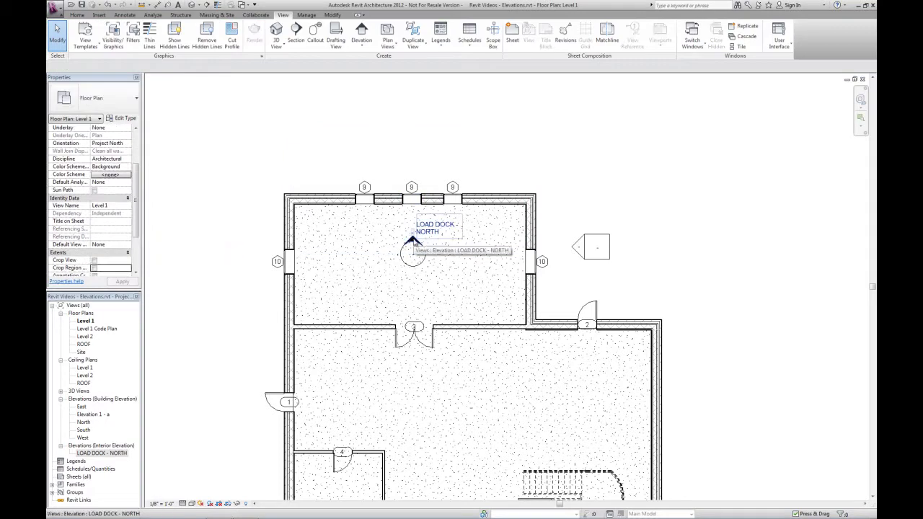
{"action": "double_click", "coordinate": [413, 241]}
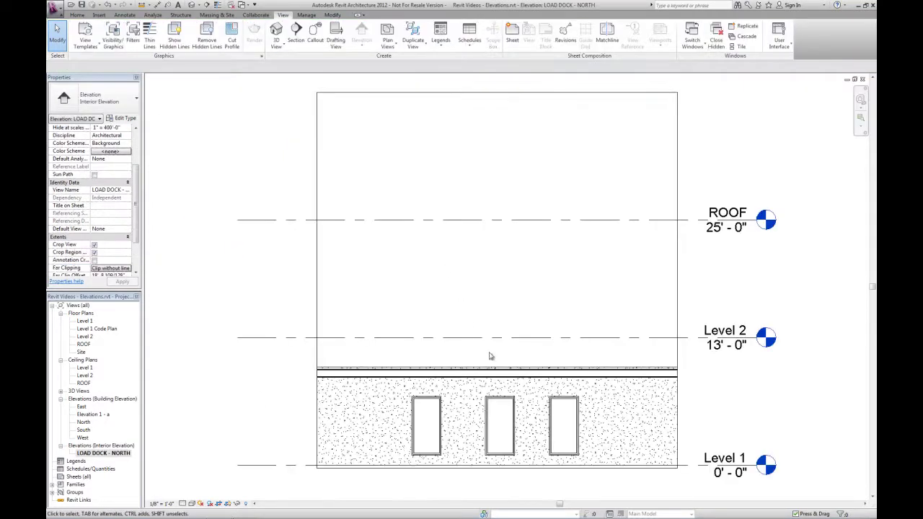
Drag the crop region's top edge down to the top of the north wall
{"action": "left_click", "coordinate": [501, 94]}
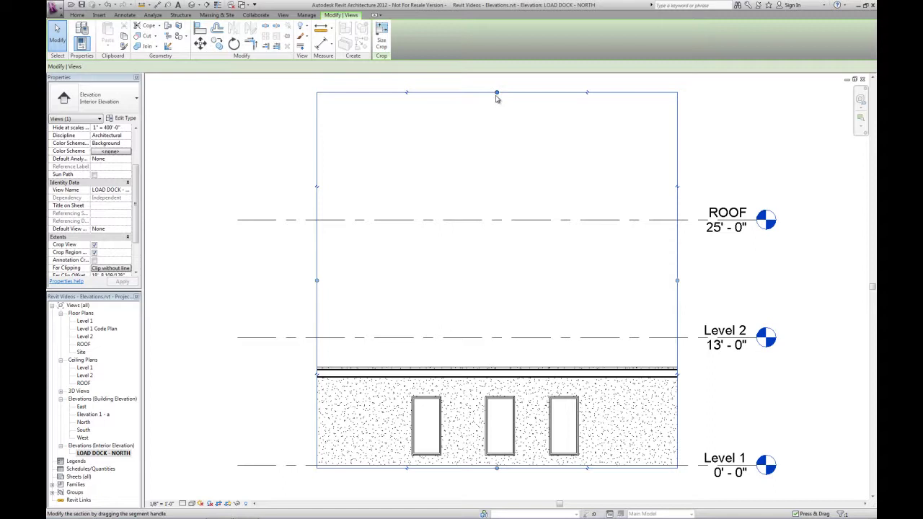
{"action": "left_click_drag", "start_coordinate": [496, 94], "coordinate": [515, 376]}
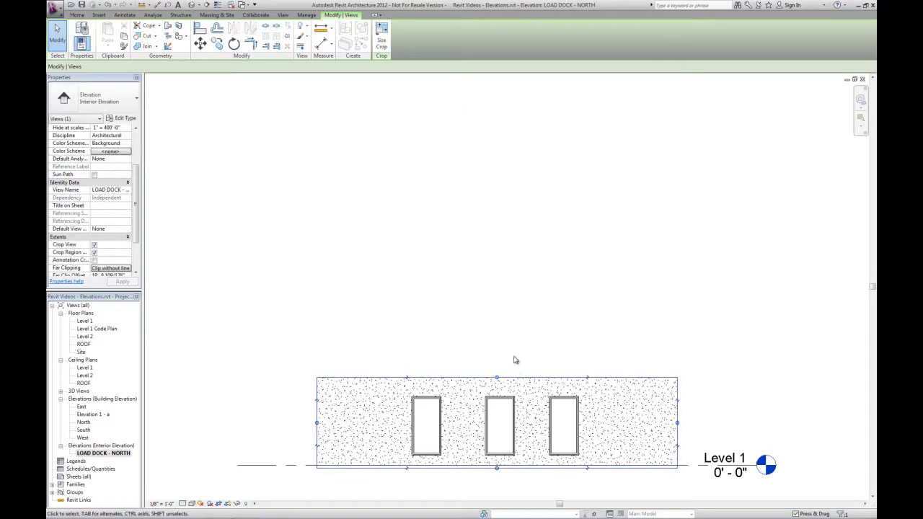
{"action": "middle_click_drag", "start_coordinate": [523, 354], "coordinate": [517, 249]}
{"action": "scroll", "coordinate": [520, 263], "scroll_direction": "up", "scroll_amount": 2}
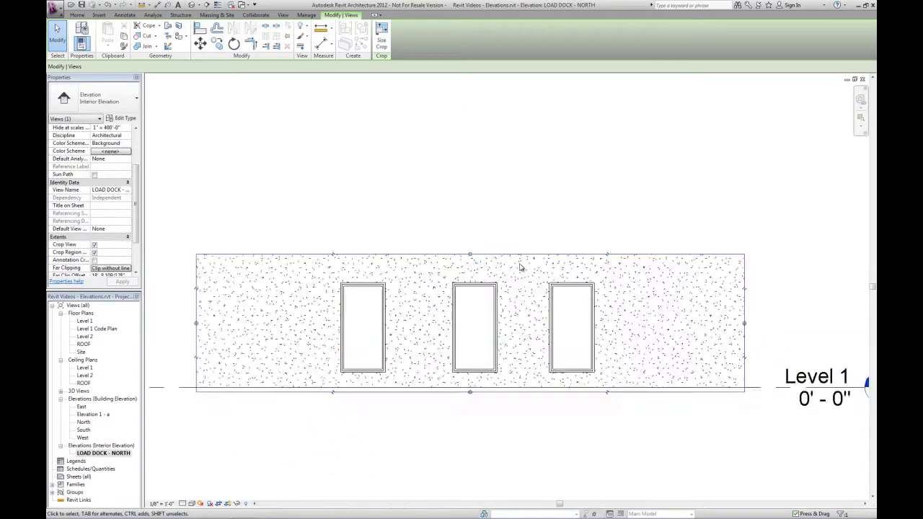
{"action": "scroll", "coordinate": [532, 305], "scroll_direction": "down", "scroll_amount": 1}
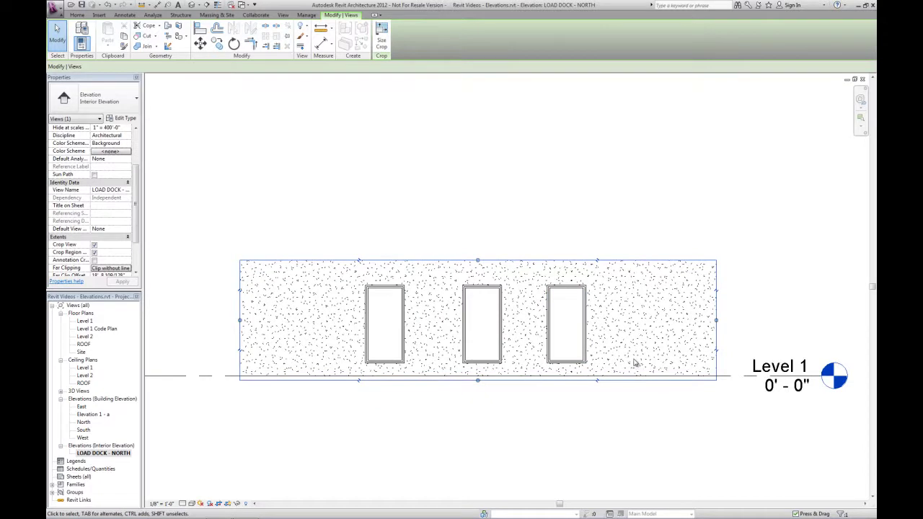
Uncheck the Levels annotation category in Visibility/Graphic Overrides (VG)
{"action": "key", "text": "v"}
{"action": "key", "text": "g"}
{"action": "left_click", "coordinate": [277, 109]}
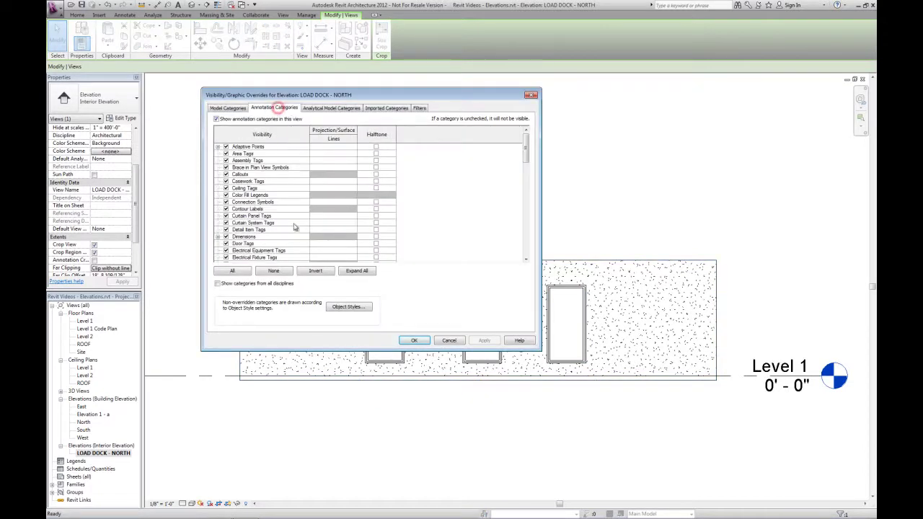
{"action": "scroll", "coordinate": [261, 243], "scroll_direction": "down", "scroll_amount": 3}
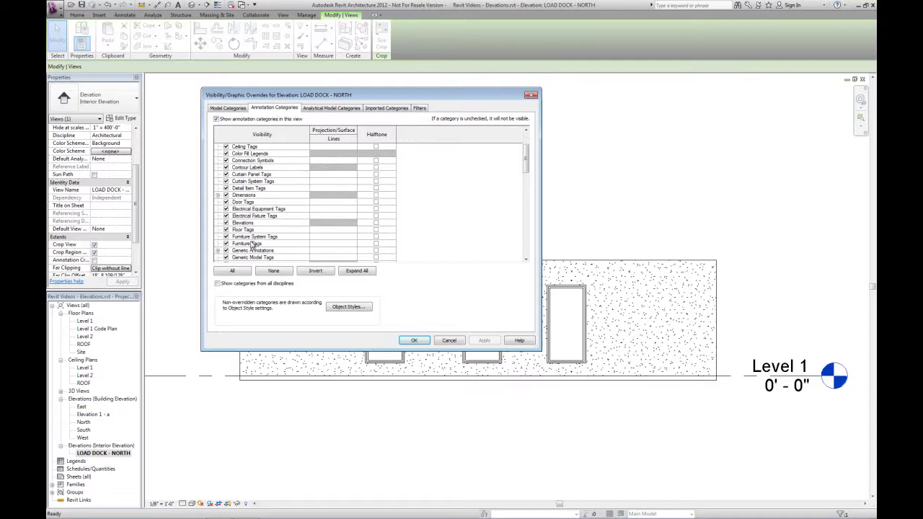
{"action": "scroll", "coordinate": [251, 246], "scroll_direction": "down", "scroll_amount": 1}
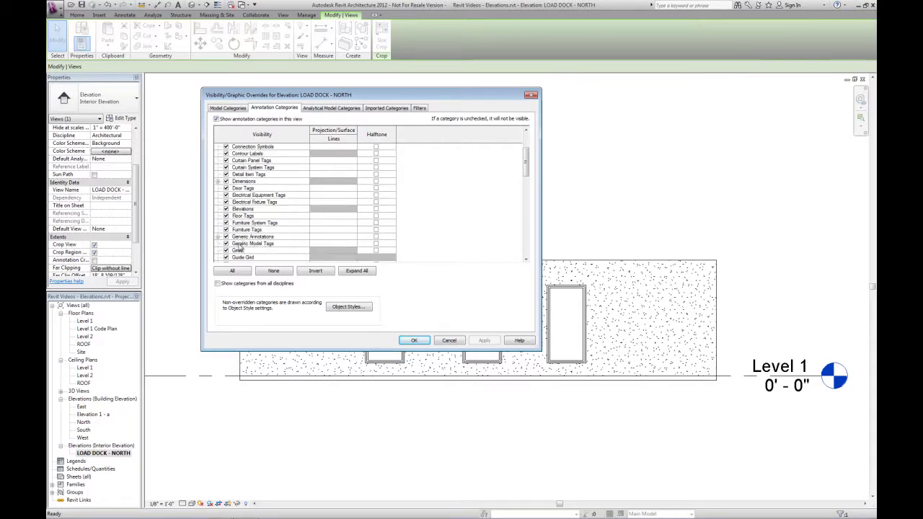
{"action": "scroll", "coordinate": [244, 249], "scroll_direction": "down", "scroll_amount": 1}
{"action": "left_click", "coordinate": [227, 257]}
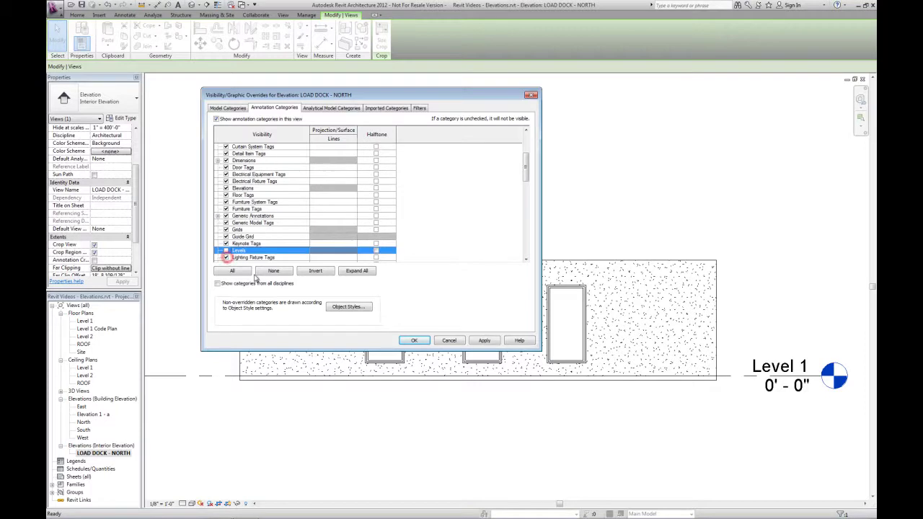
{"action": "left_click", "coordinate": [414, 340]}
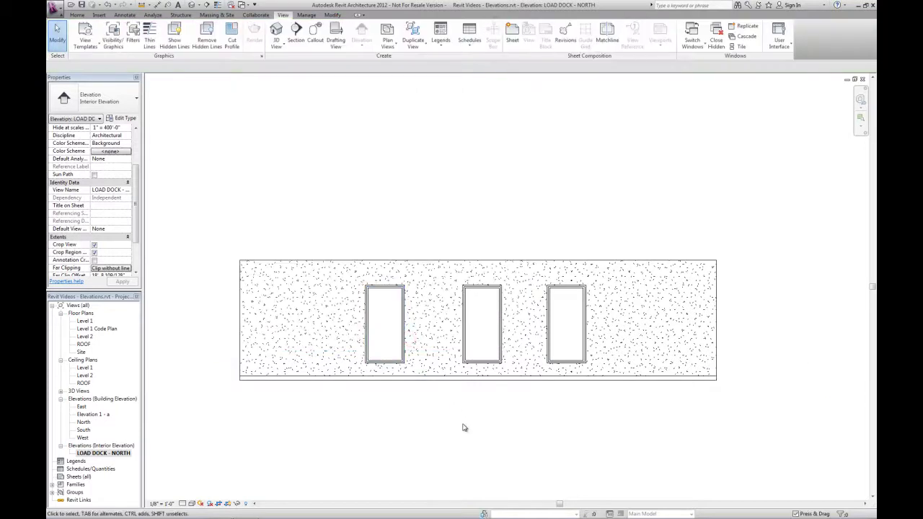
Raise the crop region's bottom edge slightly
{"action": "left_click", "coordinate": [477, 381]}
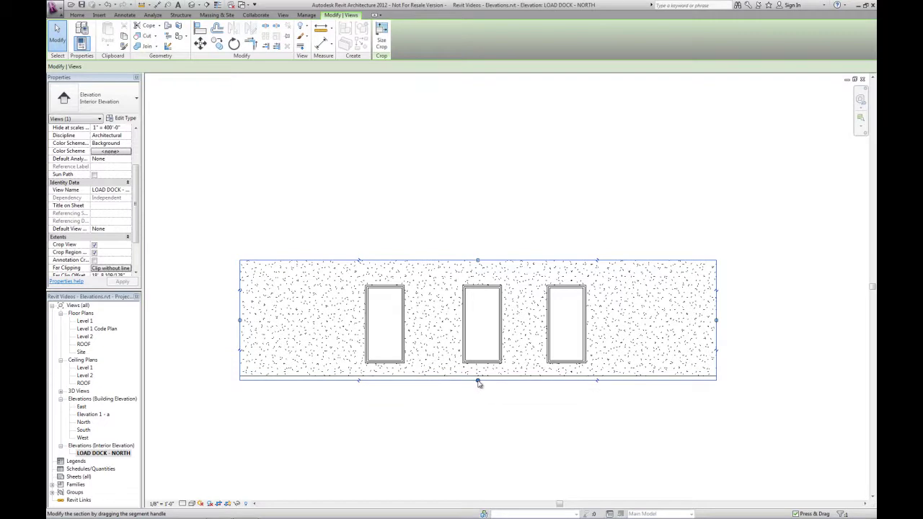
{"action": "left_click_drag", "start_coordinate": [477, 382], "coordinate": [478, 377]}
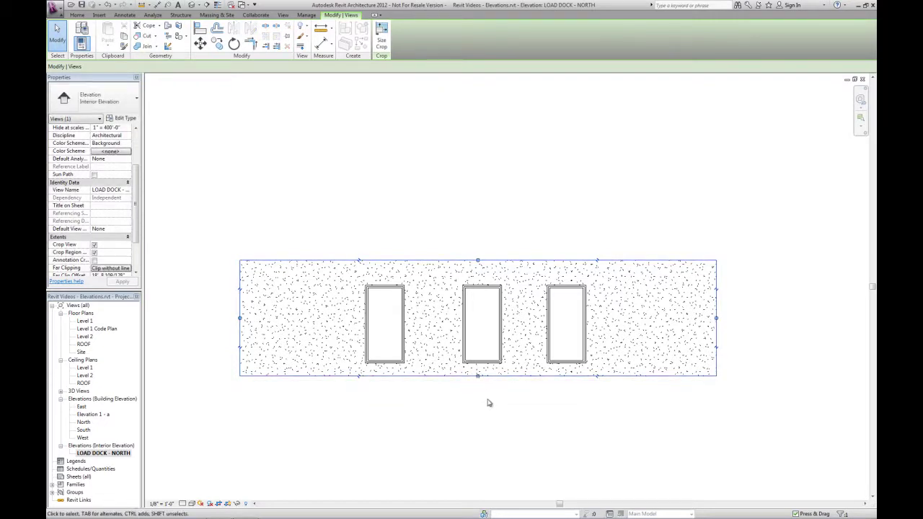
{"action": "left_click", "coordinate": [488, 401]}
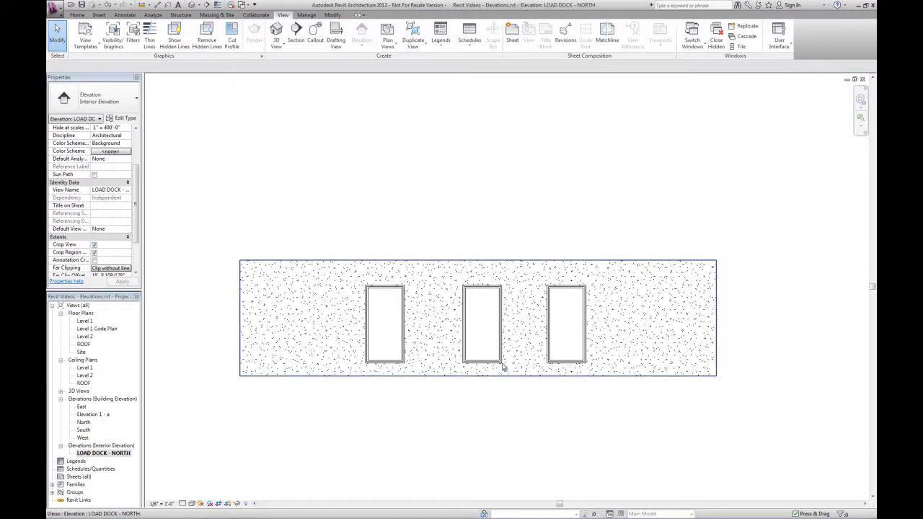
Add a 1'-0" aligned dimension from the wall base to the first window sill, text on a leader
{"action": "left_click", "coordinate": [124, 15]}
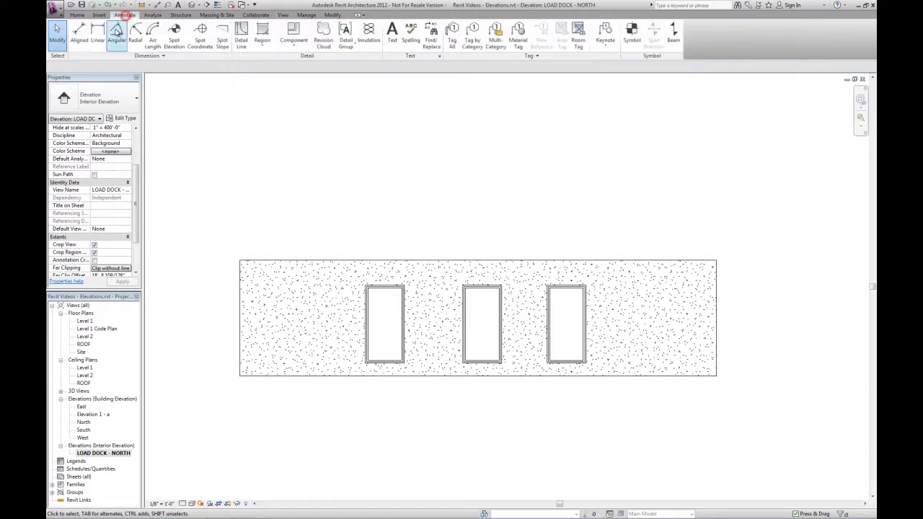
{"action": "left_click", "coordinate": [85, 32]}
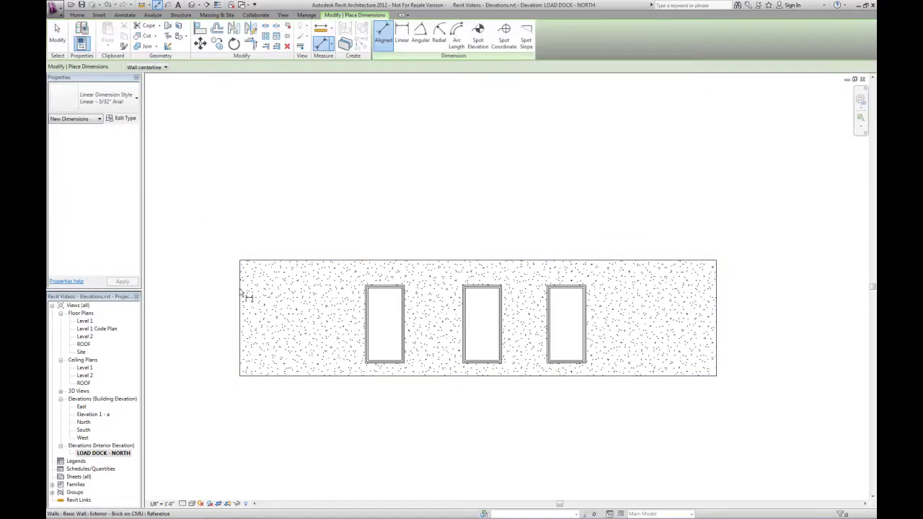
{"action": "left_click", "coordinate": [313, 375]}
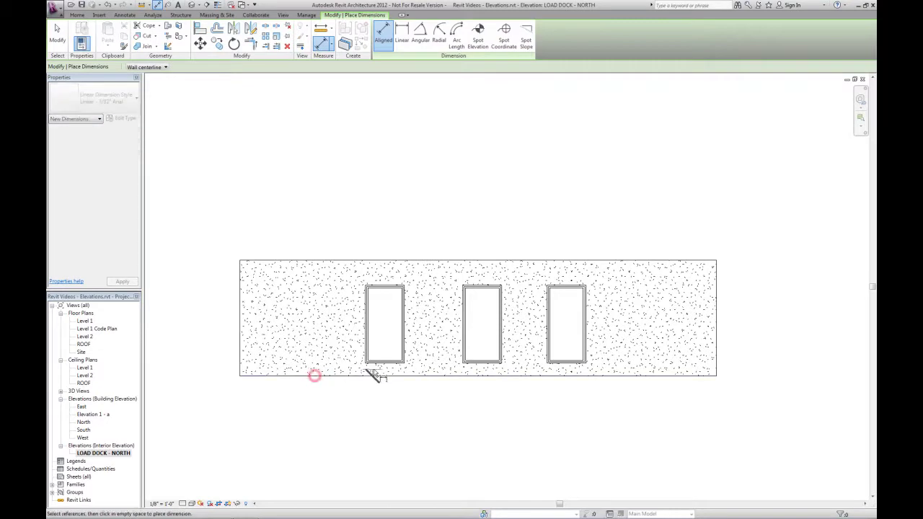
{"action": "left_click", "coordinate": [375, 366]}
{"action": "key", "text": "Escape"}
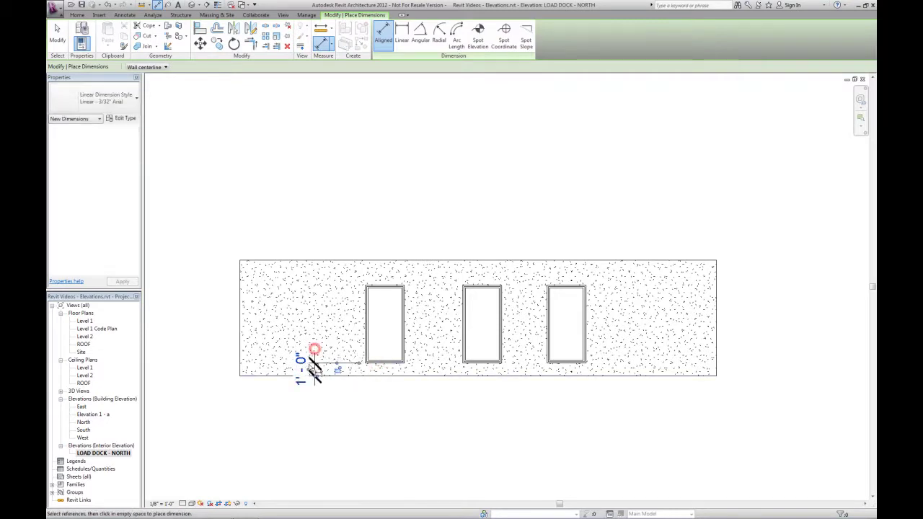
{"action": "key", "text": "Escape"}
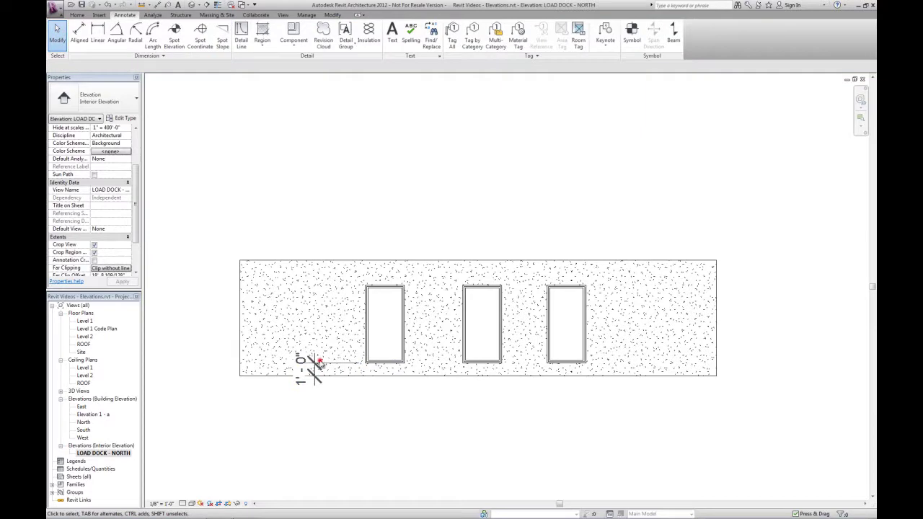
{"action": "left_click", "coordinate": [313, 362]}
{"action": "left_click_drag", "start_coordinate": [310, 372], "coordinate": [294, 339]}
{"action": "left_click", "coordinate": [190, 221]}
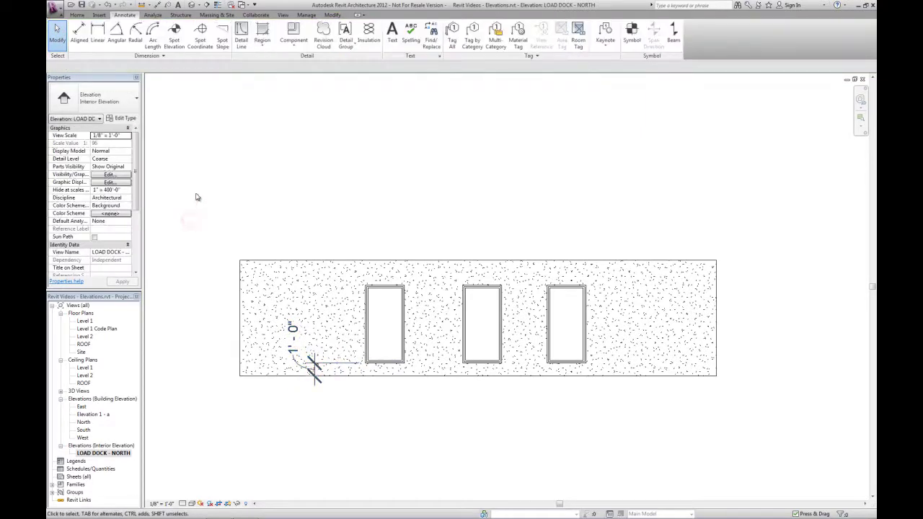
Add a 'test' text note in 3/32" Arial and move it toward the wall's upper-left corner
{"action": "left_click", "coordinate": [389, 37]}
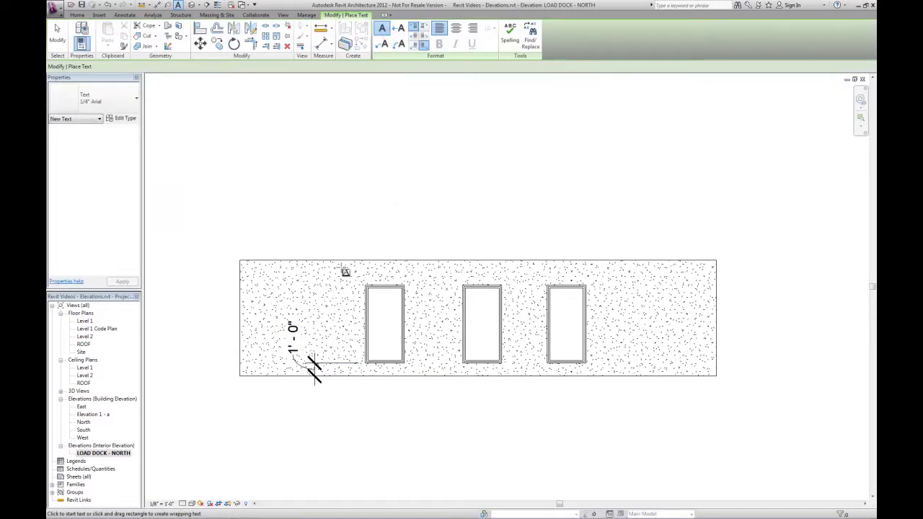
{"action": "left_click", "coordinate": [323, 286]}
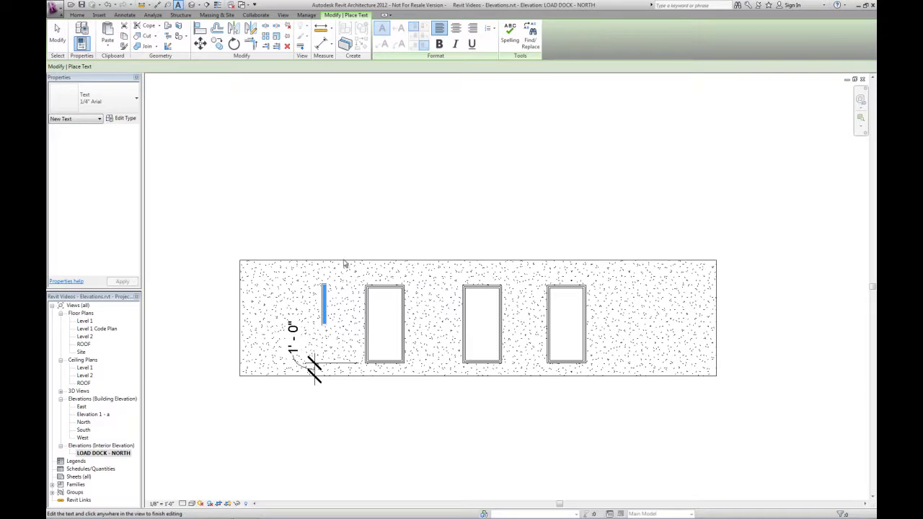
{"action": "type", "text": "test"}
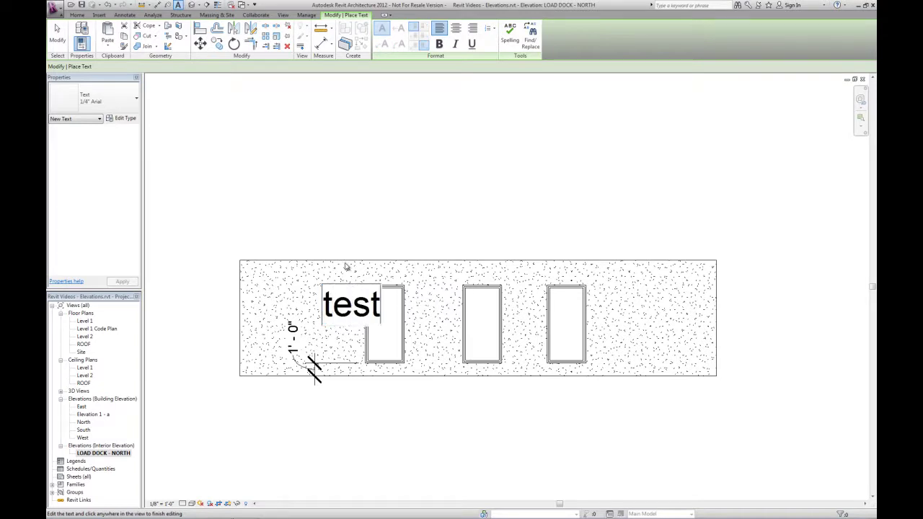
{"action": "left_click", "coordinate": [292, 230]}
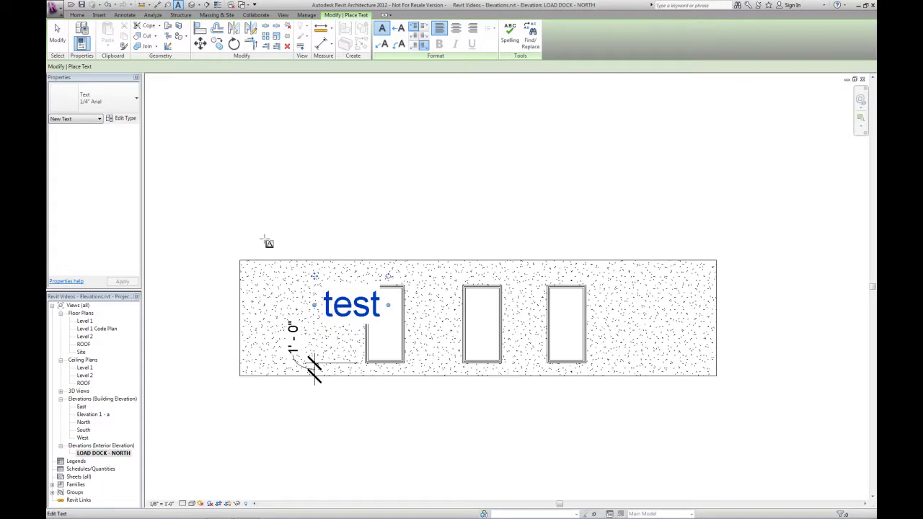
{"action": "left_click", "coordinate": [133, 108]}
{"action": "left_click", "coordinate": [90, 136]}
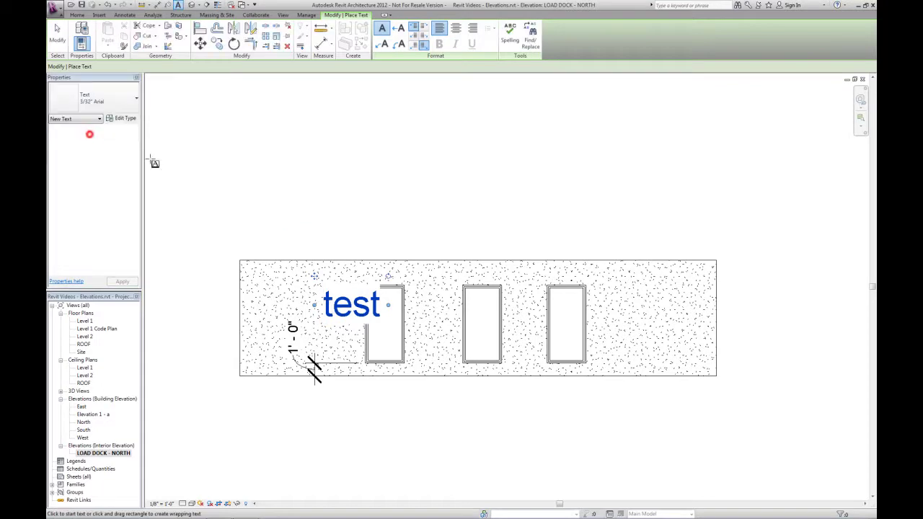
{"action": "left_click", "coordinate": [329, 303]}
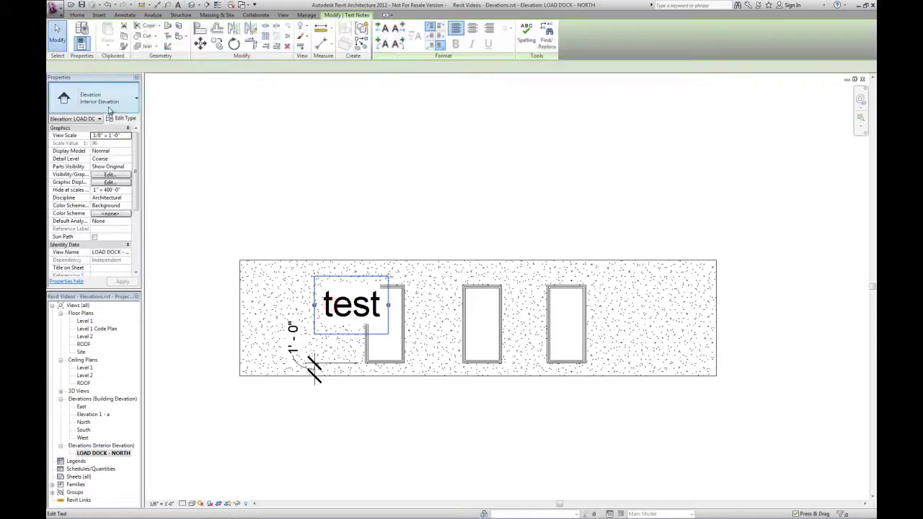
{"action": "left_click", "coordinate": [109, 103]}
{"action": "left_click", "coordinate": [101, 141]}
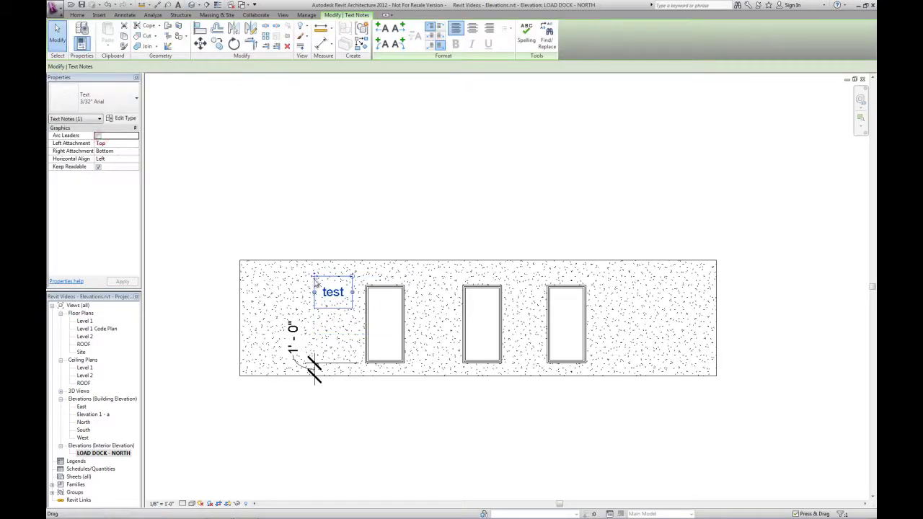
{"action": "left_click_drag", "start_coordinate": [314, 278], "coordinate": [254, 268]}
{"action": "left_click", "coordinate": [227, 228]}
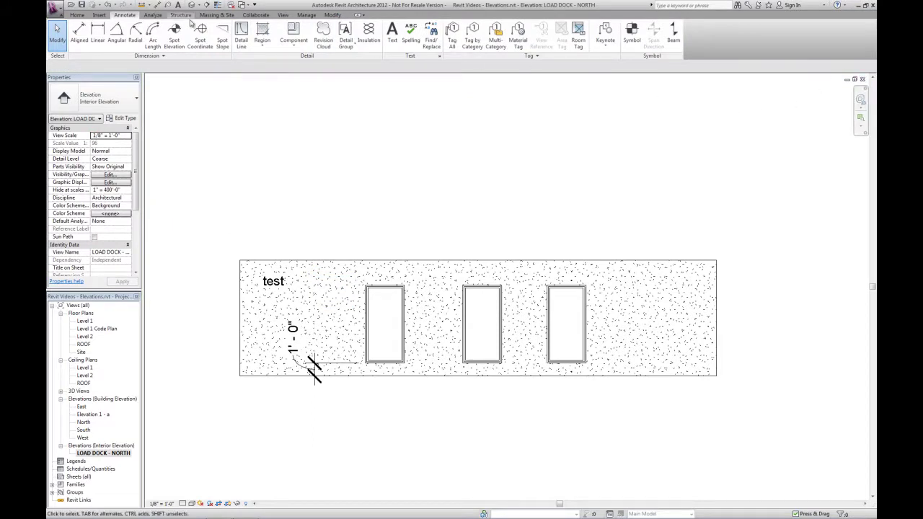
Draw a Thin Lines detail line along the wall base from bottom-right to bottom-left corner
{"action": "left_click", "coordinate": [241, 44]}
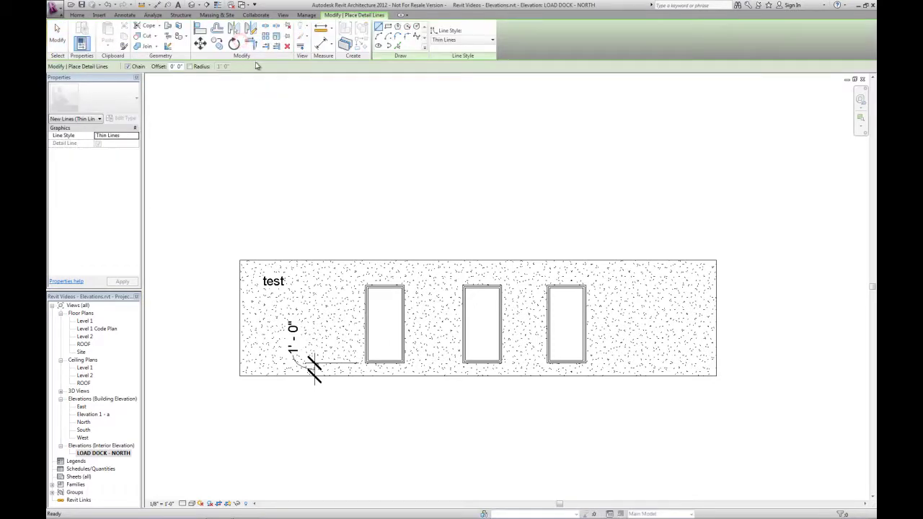
{"action": "left_click", "coordinate": [477, 42]}
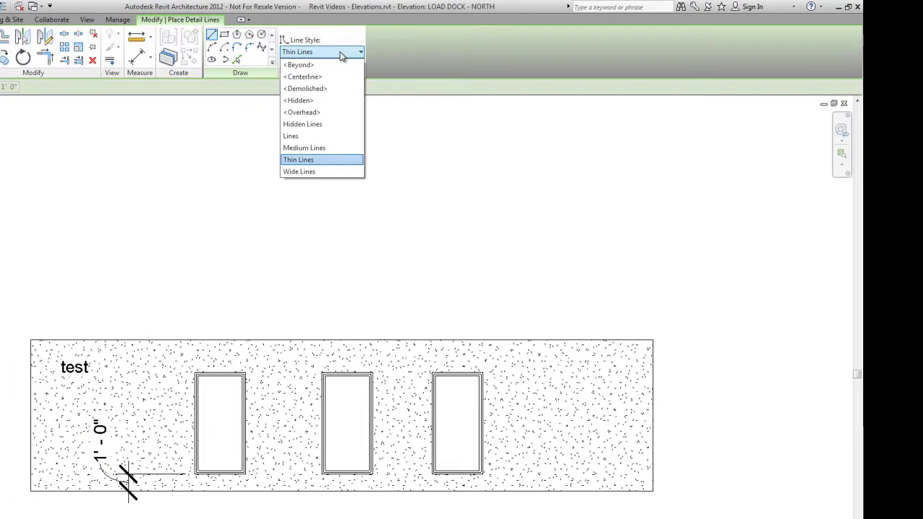
{"action": "left_click", "coordinate": [340, 51]}
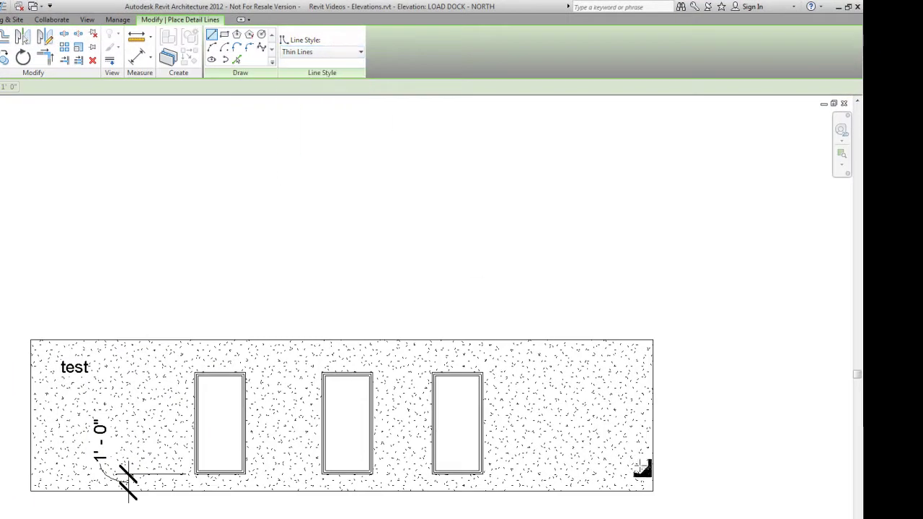
{"action": "left_click", "coordinate": [652, 482]}
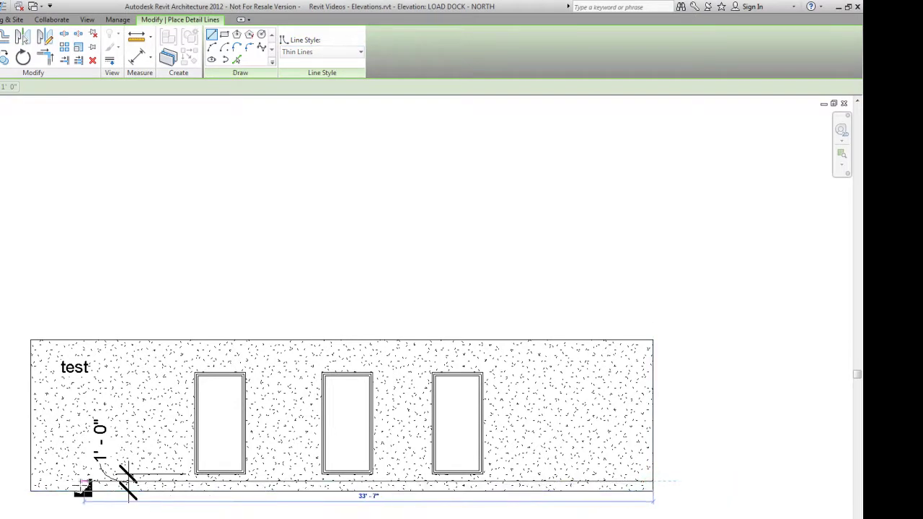
{"action": "left_click", "coordinate": [30, 483]}
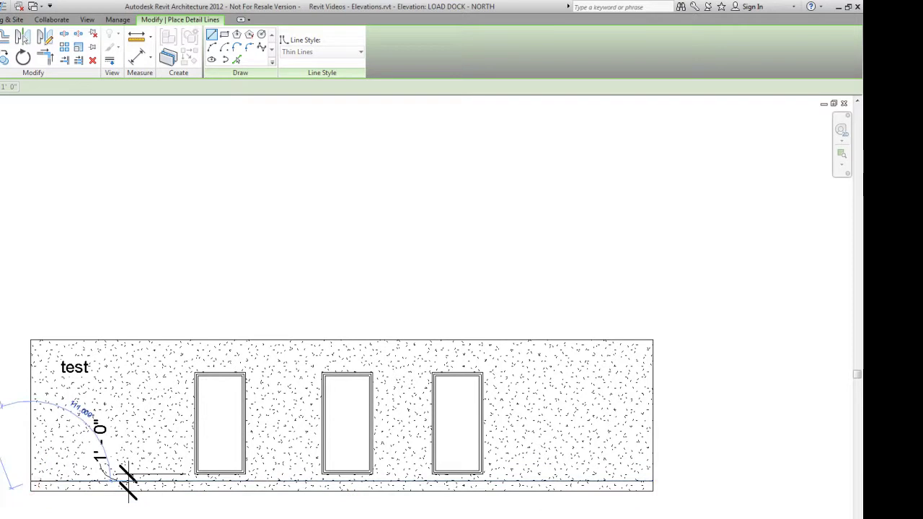
{"action": "key", "text": "Escape"}
{"action": "key", "text": "Escape"}
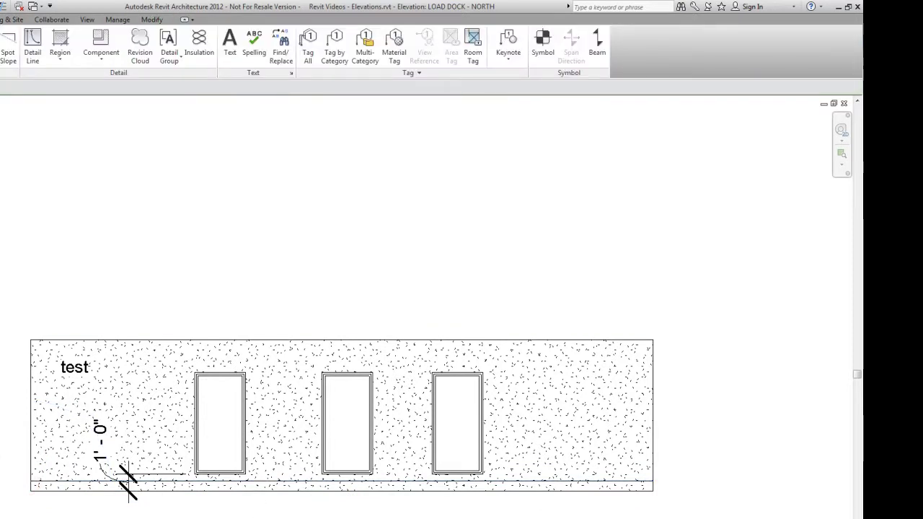
Sketch a rectangular filled region to the right of the third window
{"action": "left_click", "coordinate": [62, 60]}
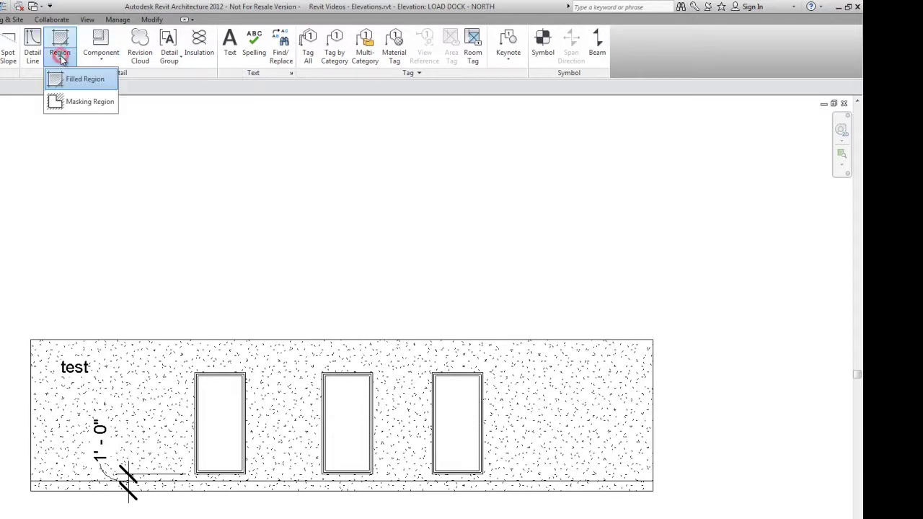
{"action": "left_click", "coordinate": [73, 80]}
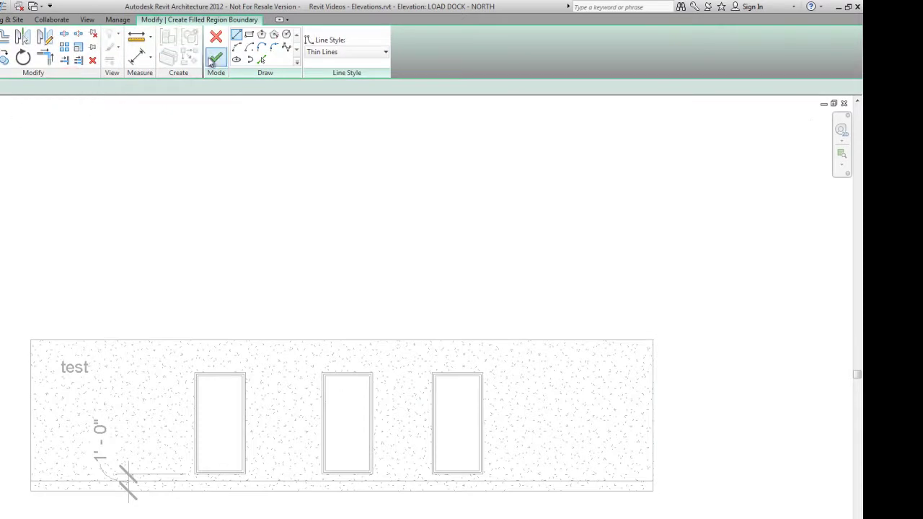
{"action": "left_click", "coordinate": [249, 36]}
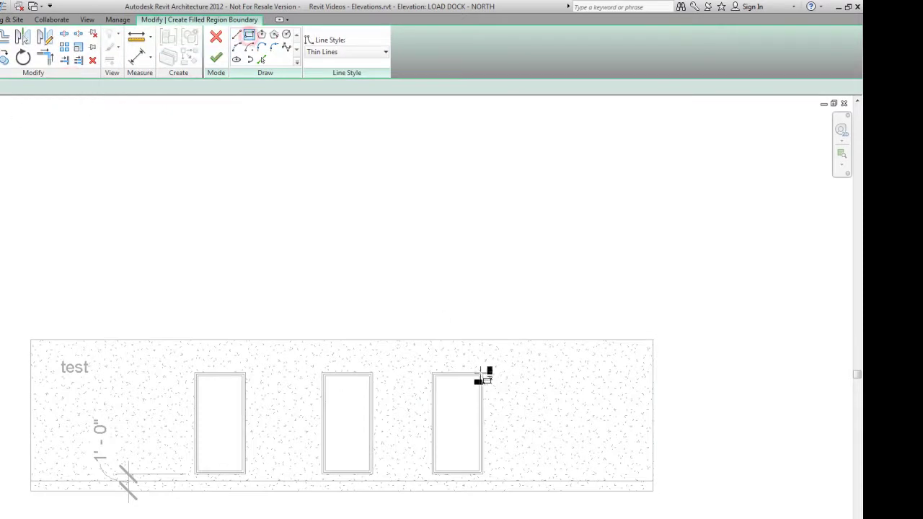
{"action": "left_click", "coordinate": [521, 386]}
{"action": "left_click", "coordinate": [618, 431]}
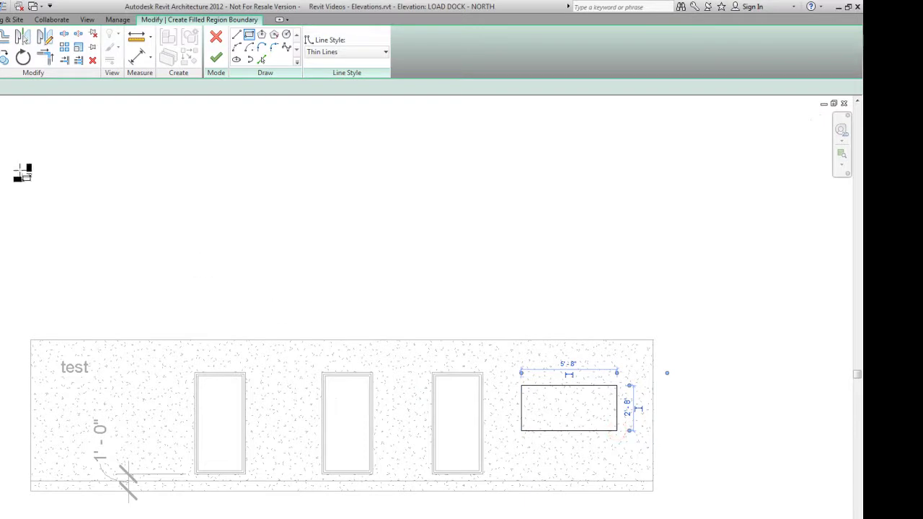
{"action": "left_click", "coordinate": [215, 58]}
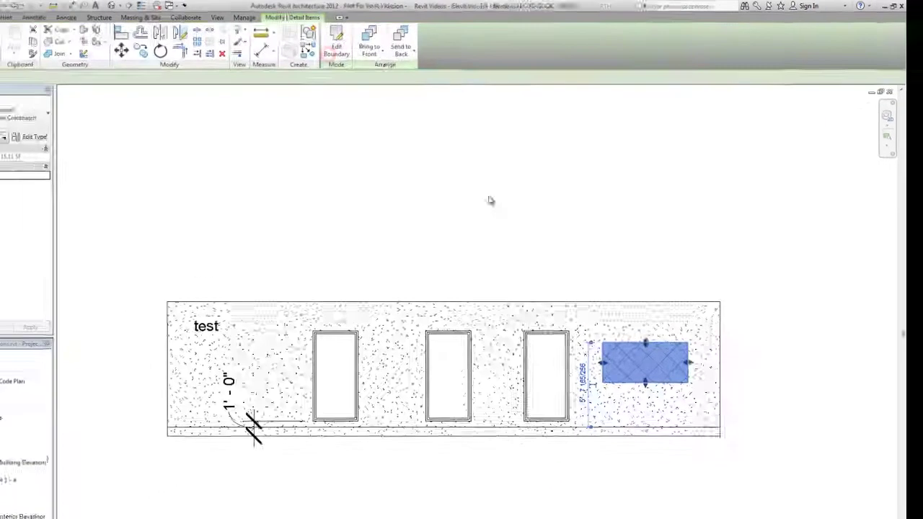
{"action": "left_click", "coordinate": [540, 303]}
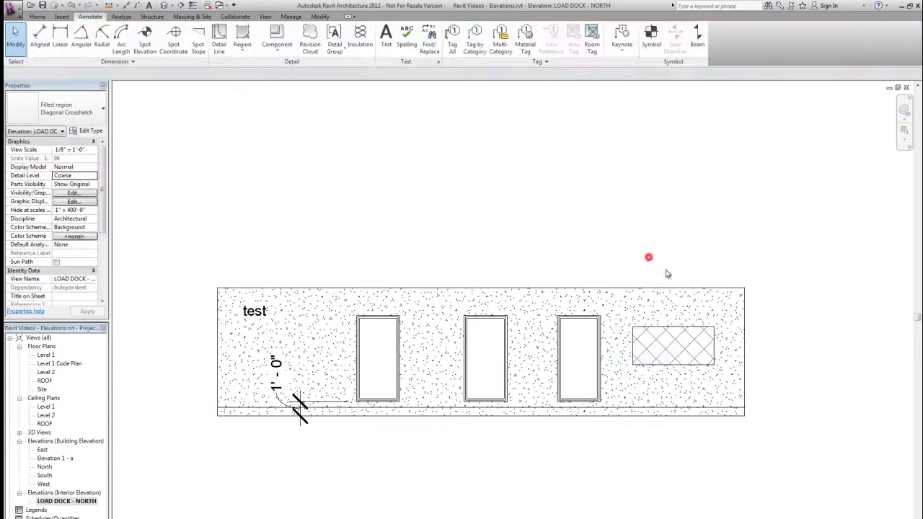
Change the new filled region's type to Solid Black
{"action": "left_click", "coordinate": [704, 329]}
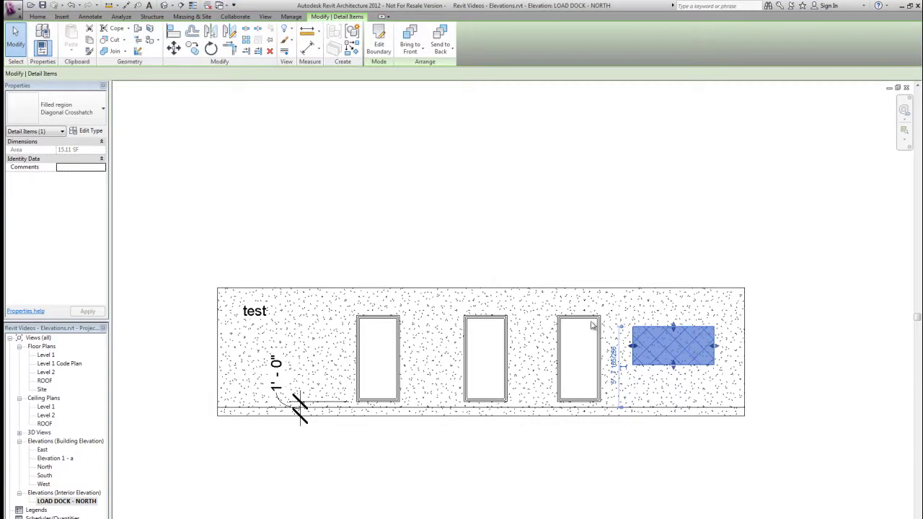
{"action": "left_click", "coordinate": [86, 110]}
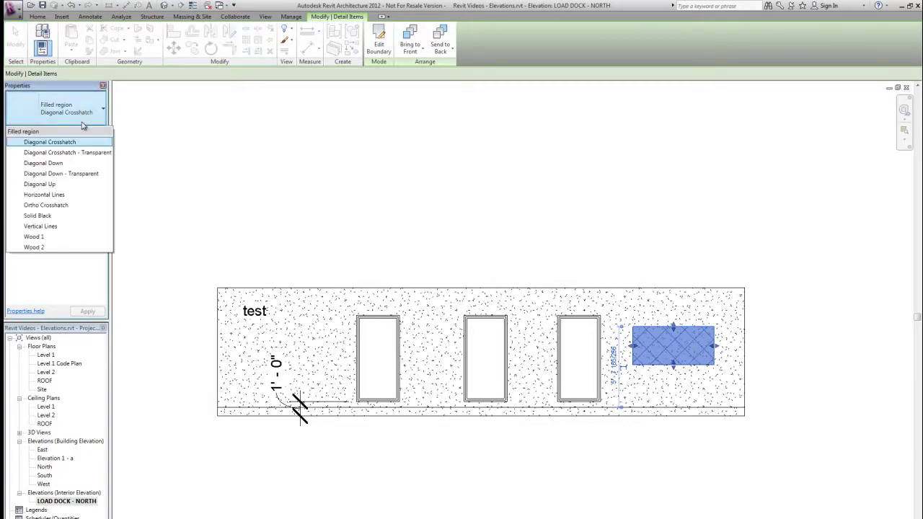
{"action": "left_click", "coordinate": [72, 216]}
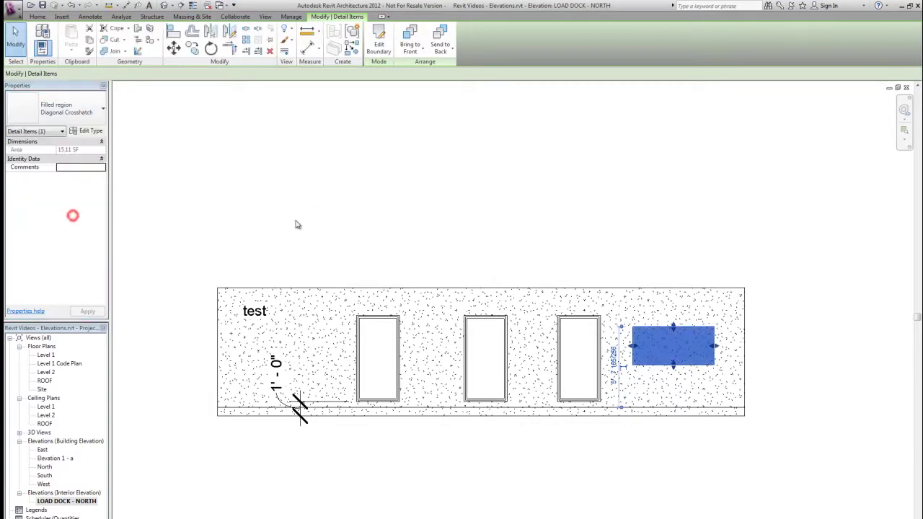
{"action": "left_click", "coordinate": [296, 224]}
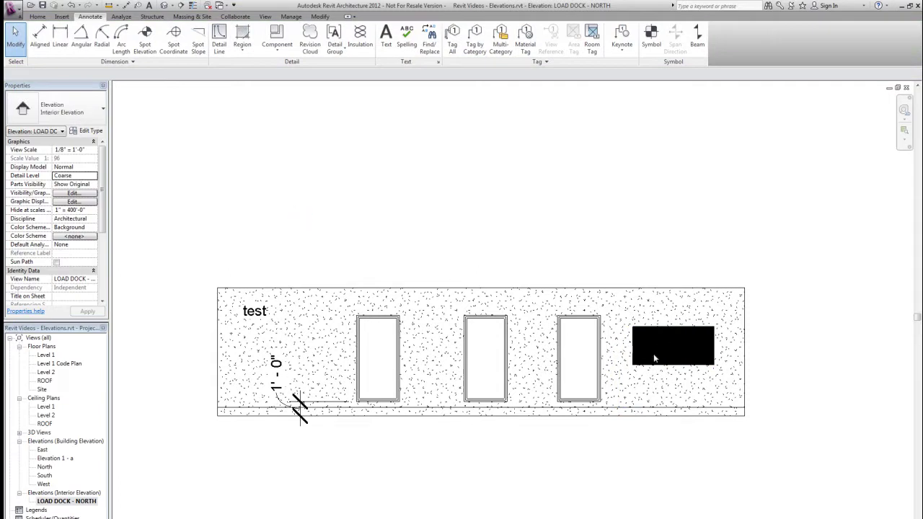
{"action": "scroll", "coordinate": [697, 358], "scroll_direction": "up", "scroll_amount": 2}
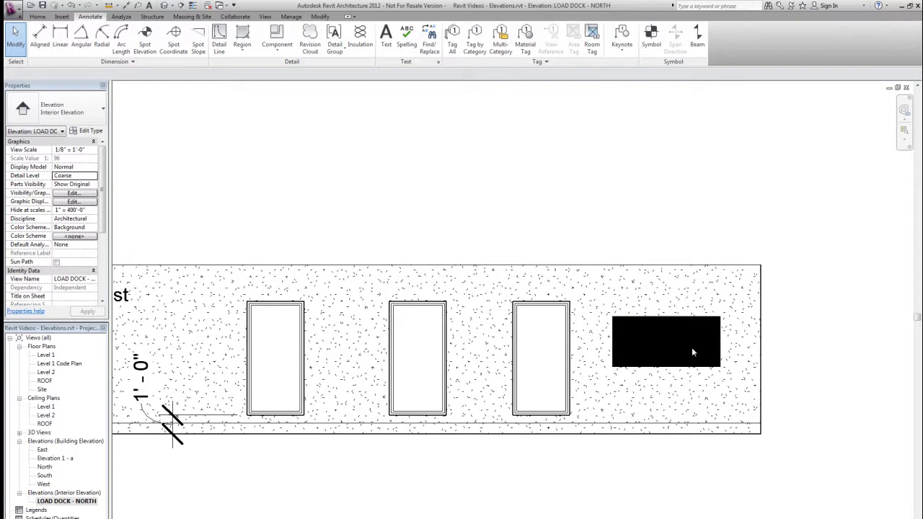
{"action": "mouse_move", "coordinate": [687, 324]}
{"action": "middle_mouse_down"}
{"action": "mouse_move", "coordinate": [680, 336]}
{"action": "mouse_move", "coordinate": [700, 319]}
{"action": "middle_mouse_up"}
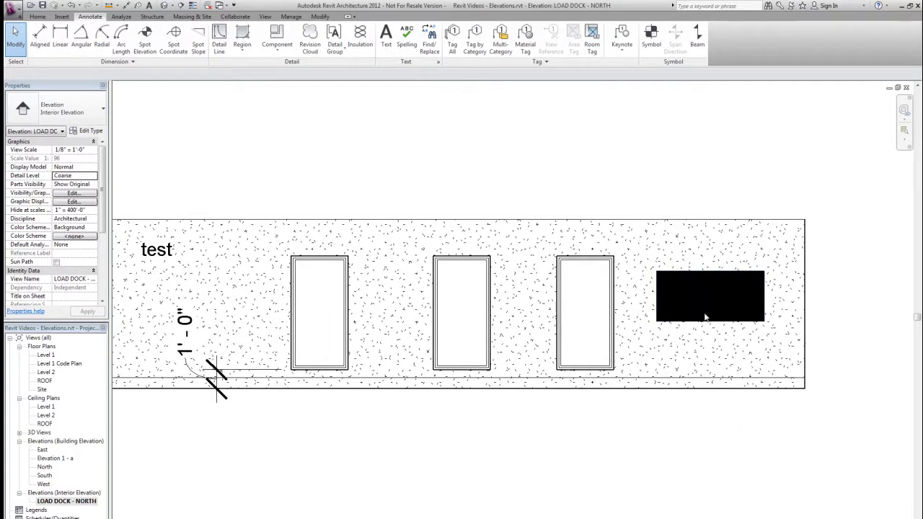
{"action": "scroll", "coordinate": [705, 317], "scroll_direction": "down", "scroll_amount": 1}
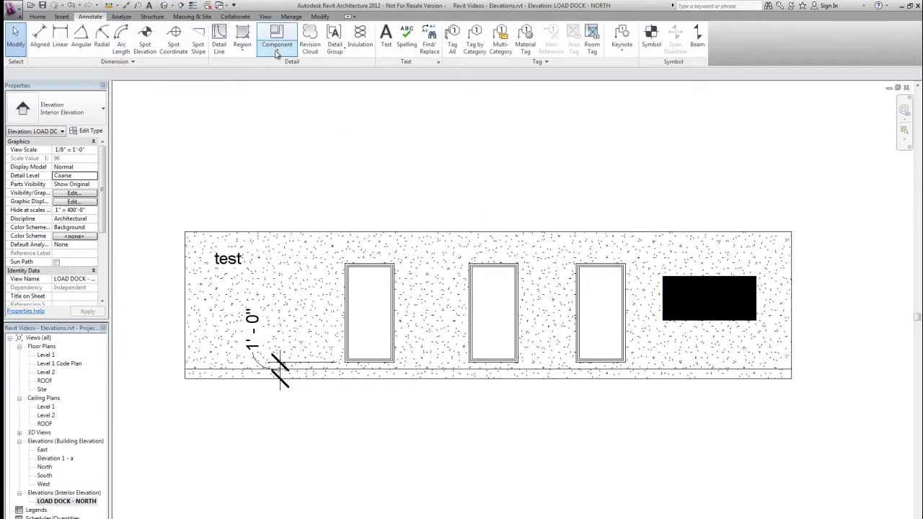
Draw a rectangular masking region from the wall's bottom-left corner along its base strip, then inspect the base line
{"action": "left_click", "coordinate": [243, 49]}
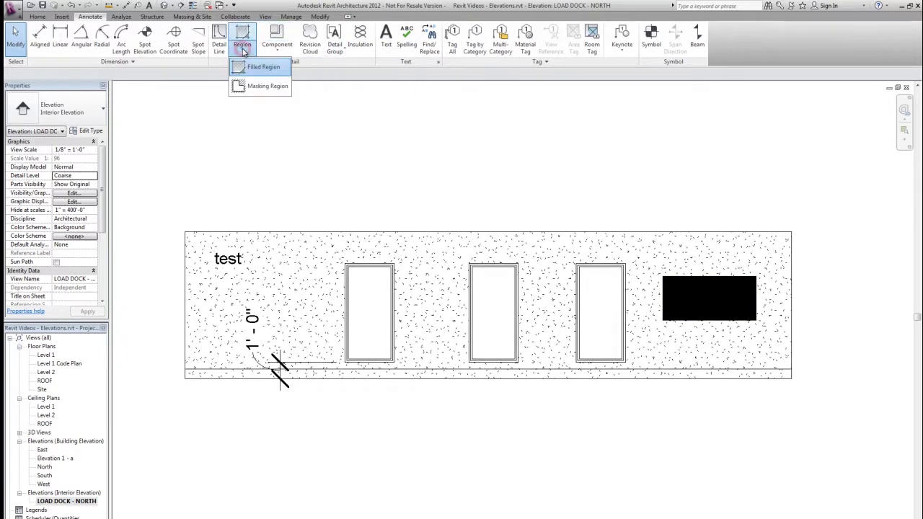
{"action": "left_click", "coordinate": [253, 88]}
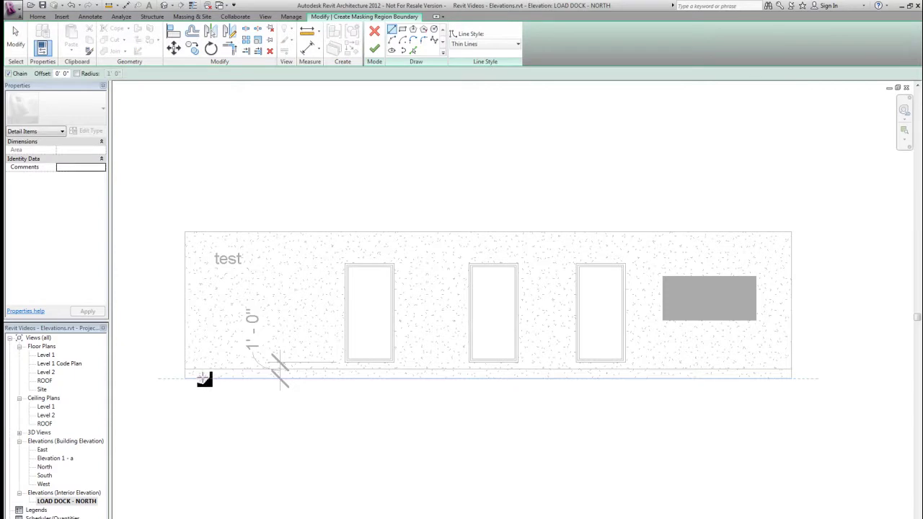
{"action": "left_click", "coordinate": [403, 30]}
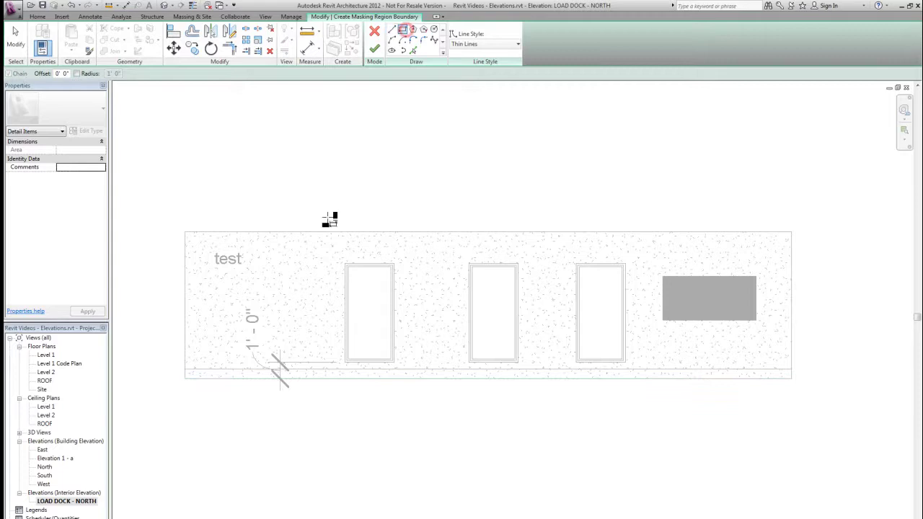
{"action": "left_click", "coordinate": [185, 376]}
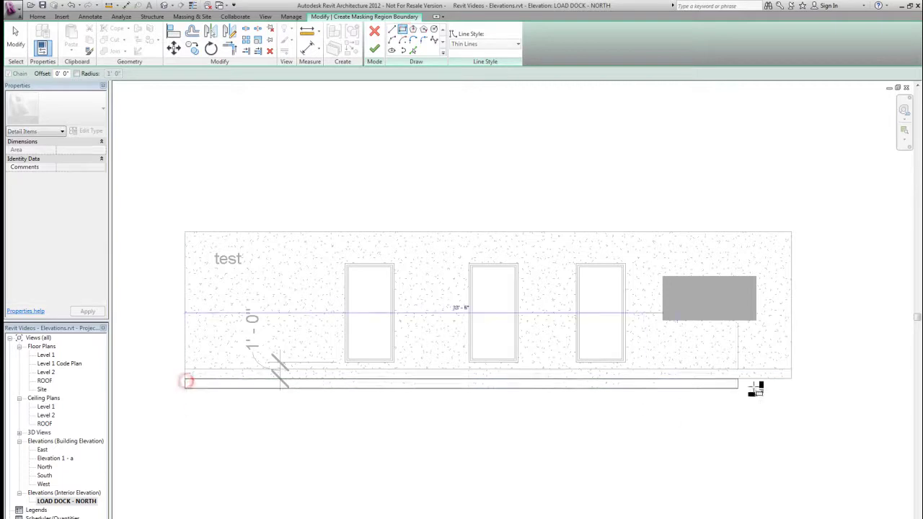
{"action": "left_click", "coordinate": [793, 370]}
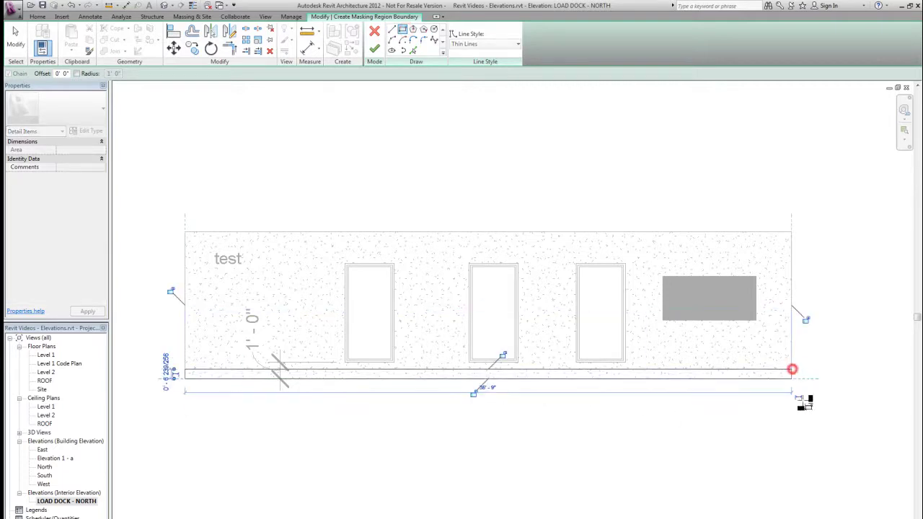
{"action": "left_click", "coordinate": [381, 54]}
{"action": "left_click", "coordinate": [457, 157]}
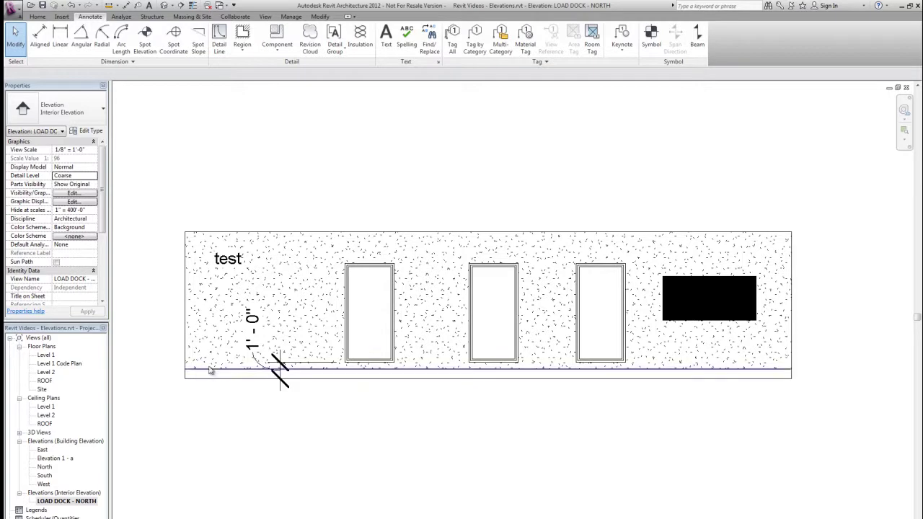
{"action": "left_click", "coordinate": [387, 378]}
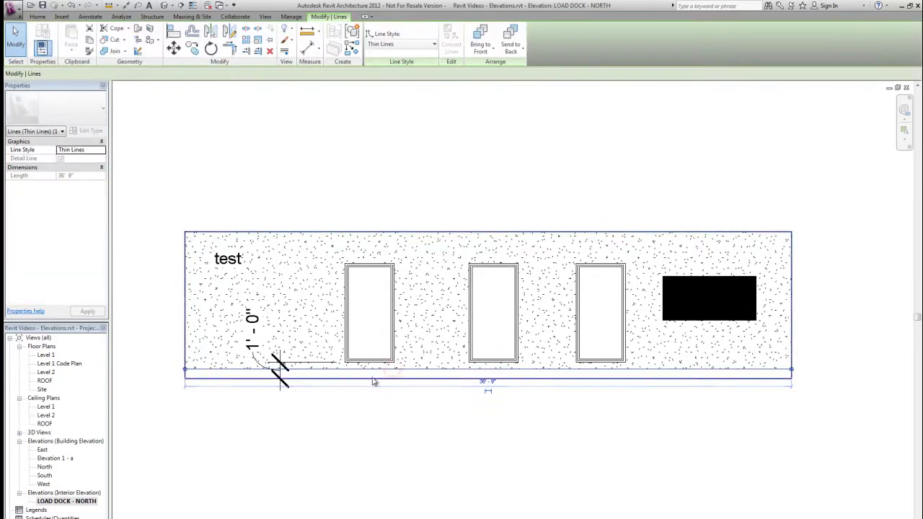
{"action": "left_click", "coordinate": [368, 422]}
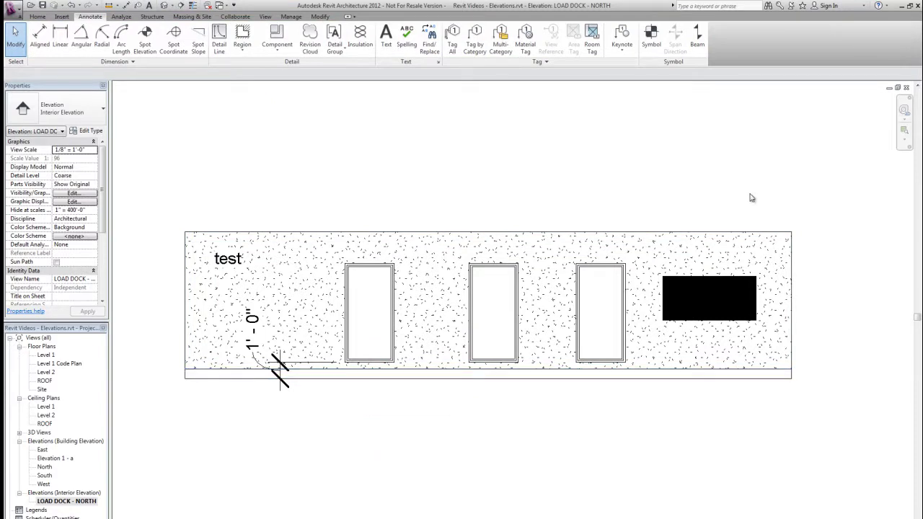
Close the LOAD DOCK - NORTH elevation and pan the Level 1 floor plan up and left
{"action": "left_click", "coordinate": [906, 88]}
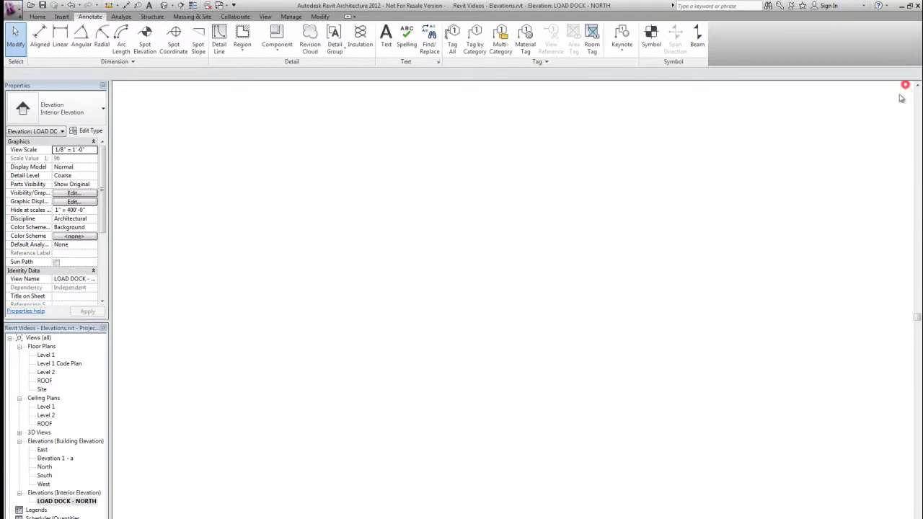
{"action": "middle_click_drag", "start_coordinate": [731, 353], "coordinate": [649, 247]}
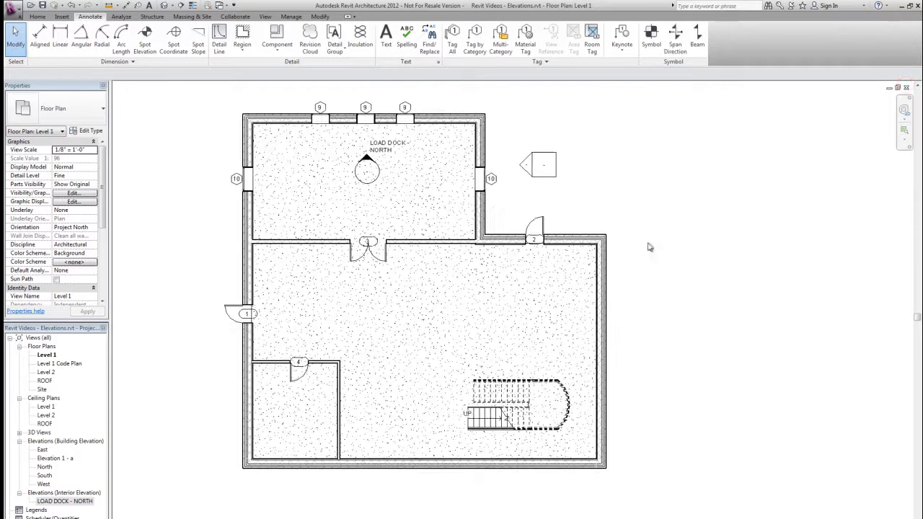